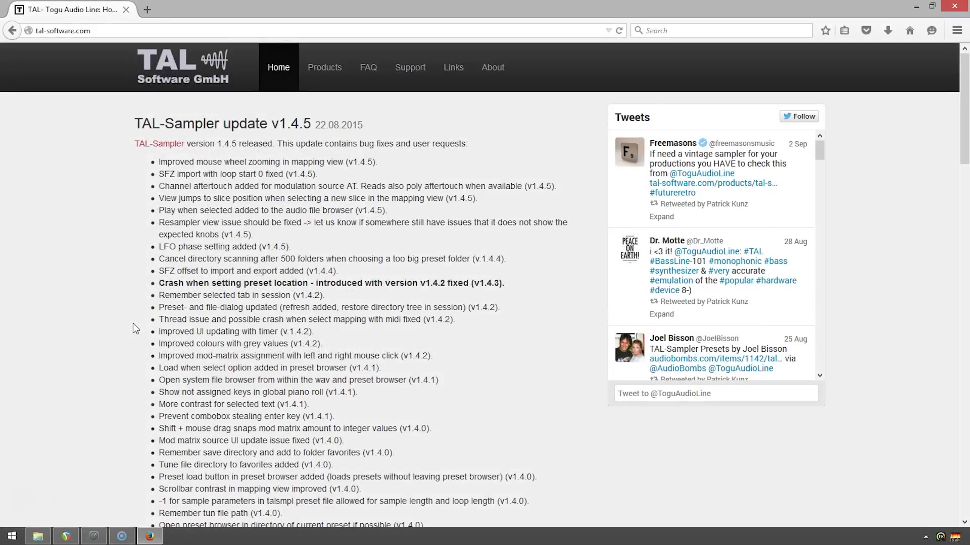
- Open TAL Software's Products page and scroll down to the free TAL-NoiseMaker thumbnail
left_click(337, 69)
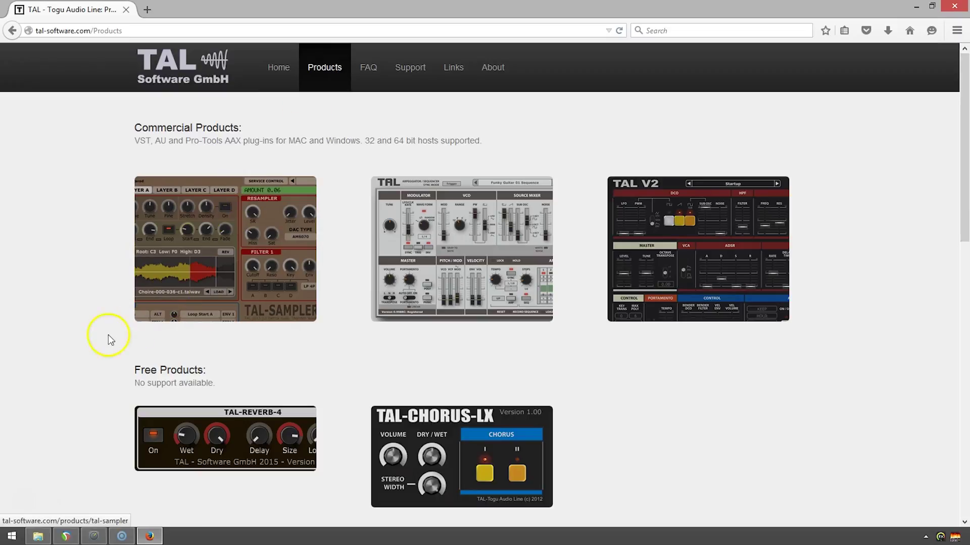
scroll(109, 341, "down", 1)
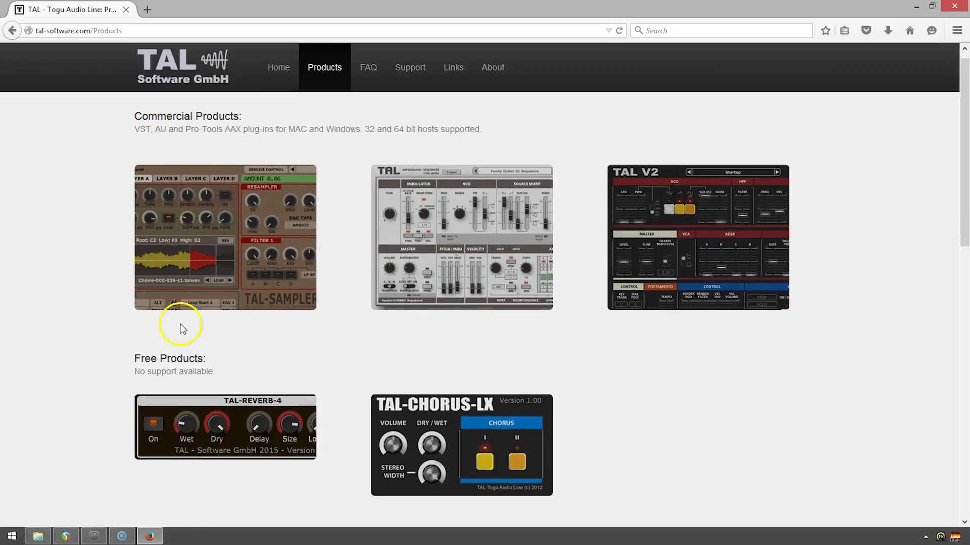
scroll(837, 258, "down", 3)
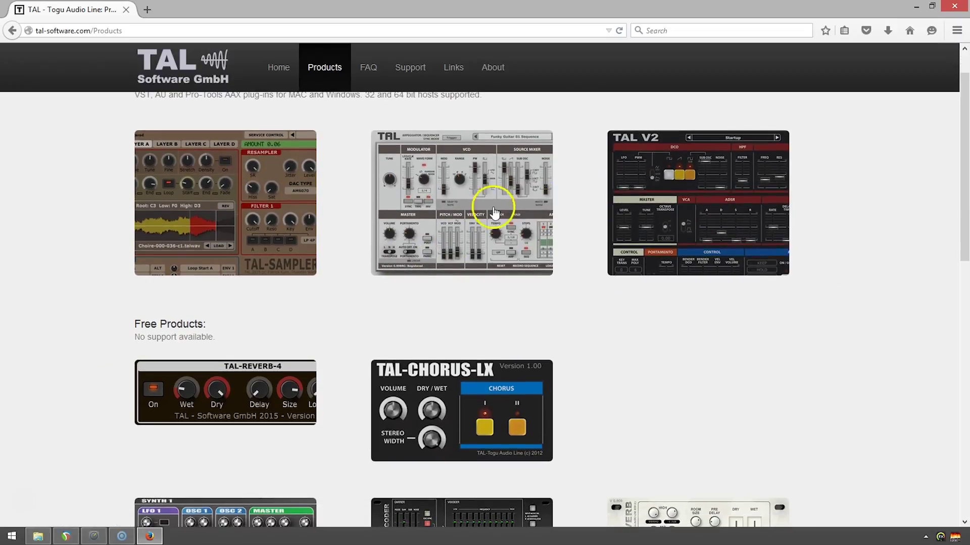
scroll(855, 232, "down", 1)
scroll(855, 233, "down", 5)
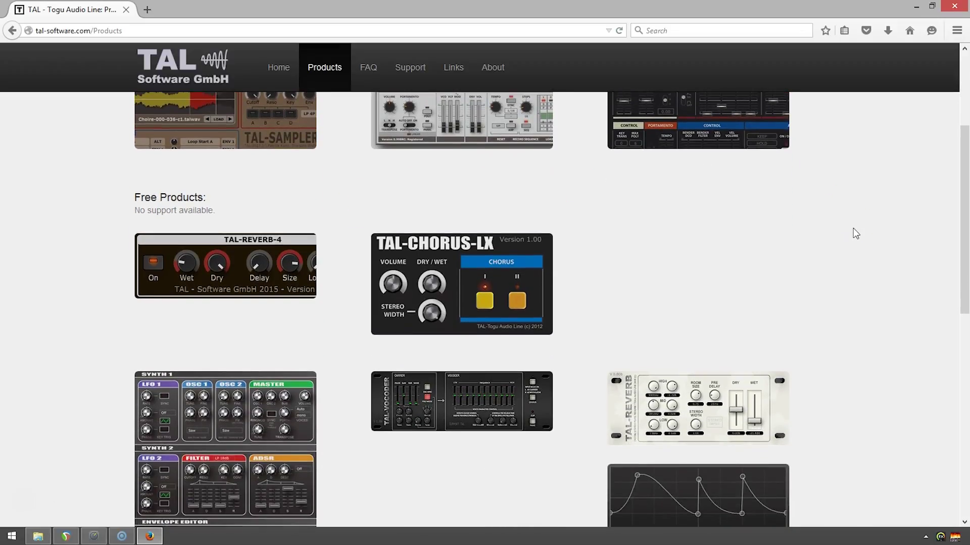
scroll(855, 233, "down", 4)
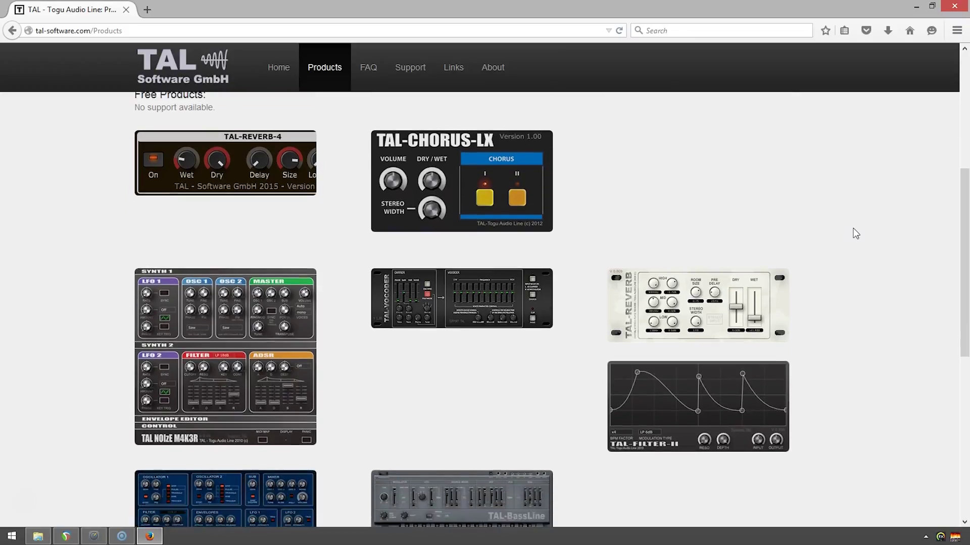
scroll(855, 233, "down", 1)
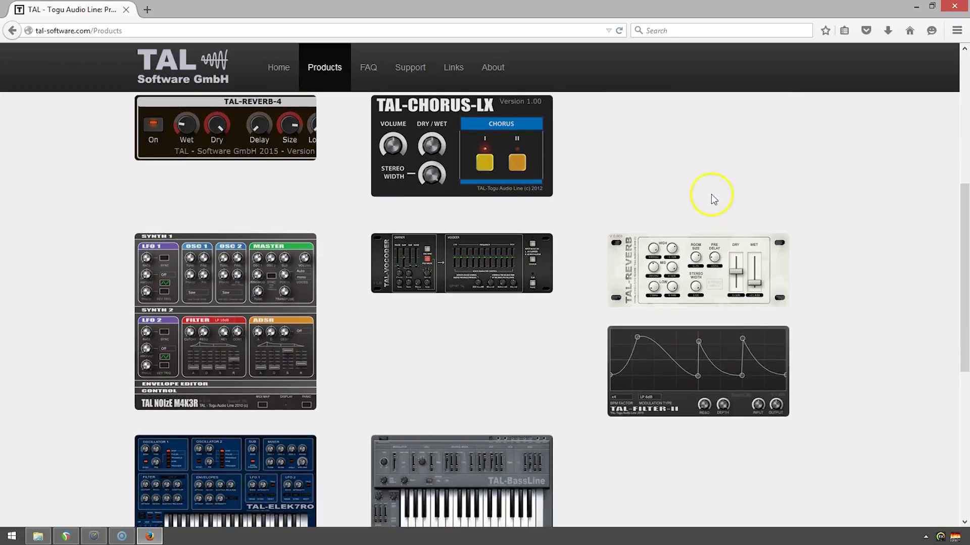
- Open the TAL-NoiseMaker product page from its NOIZE M4K3R thumbnail
left_click(207, 315)
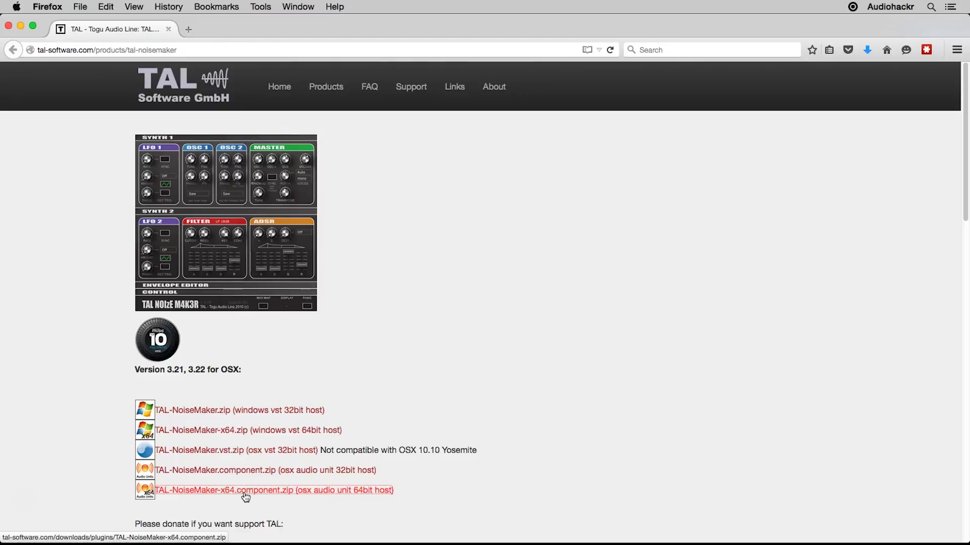
- Leave the browser and open the Downloads folder in Finder
left_click(121, 314)
left_click(169, 155)
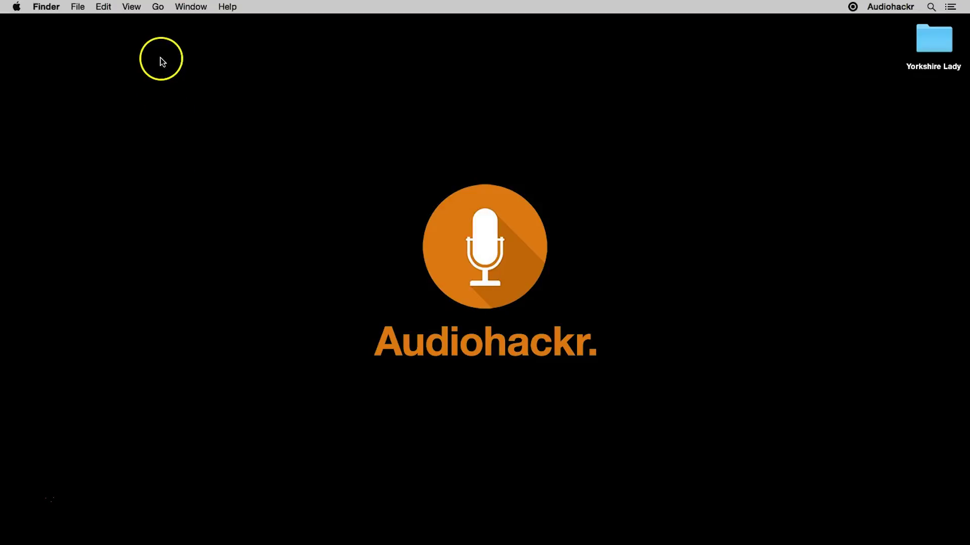
left_click(159, 7)
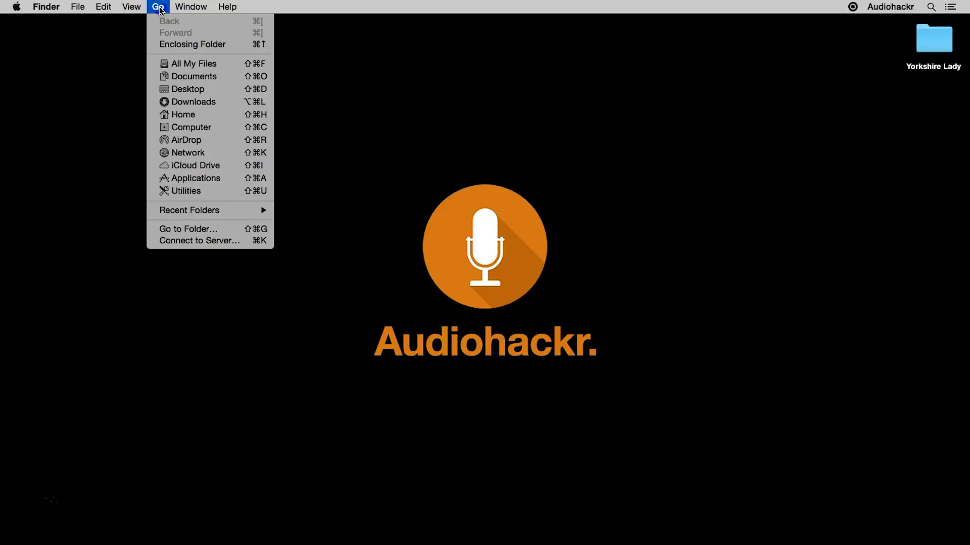
left_click(178, 102)
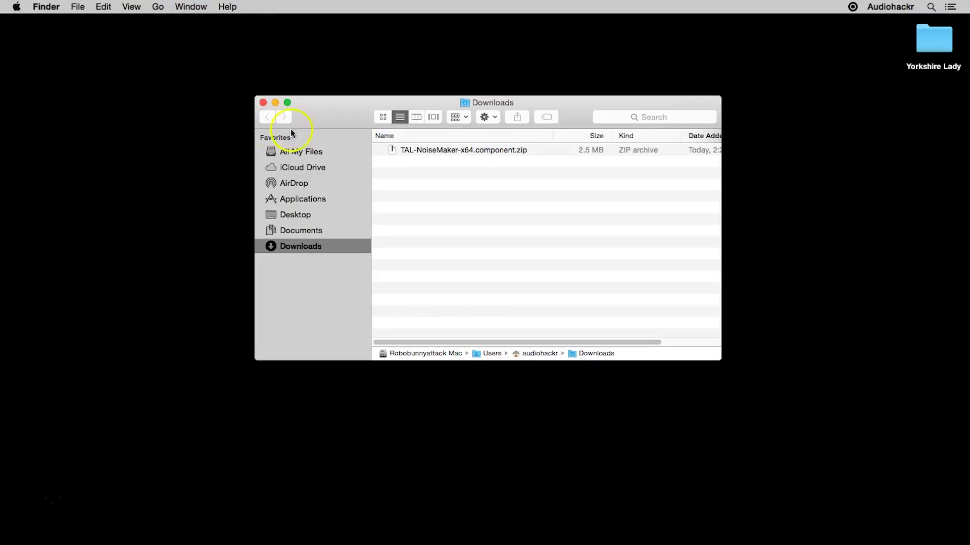
- Unzip the TAL-NoiseMaker-x64 archive and move the extracted component onto the desktop
double_click(469, 151)
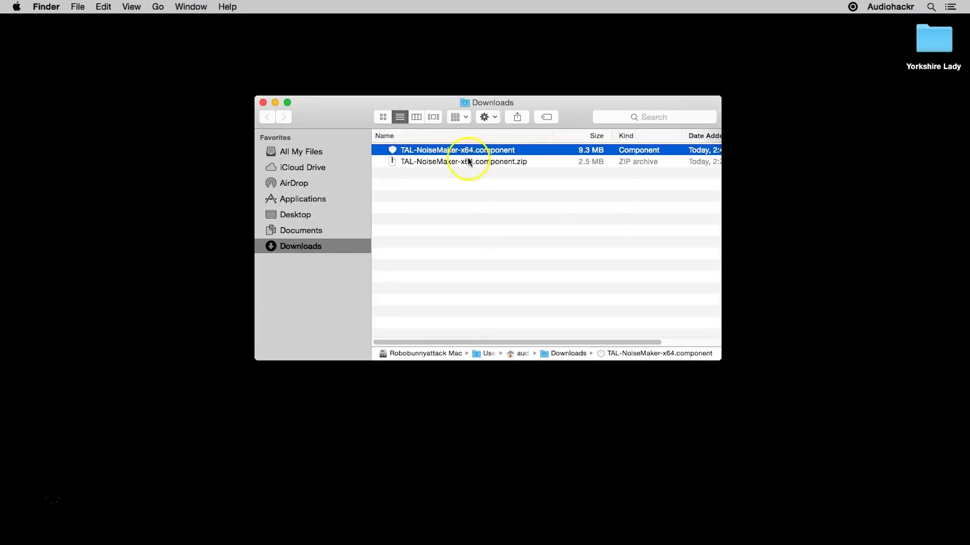
left_click(459, 189)
left_click(459, 151)
left_click_drag(417, 150, 907, 158)
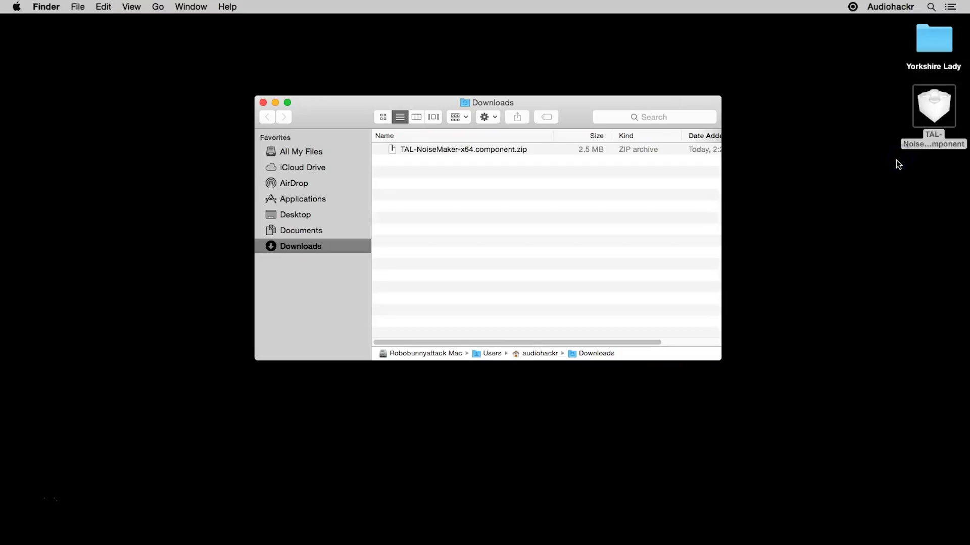
left_click(879, 110)
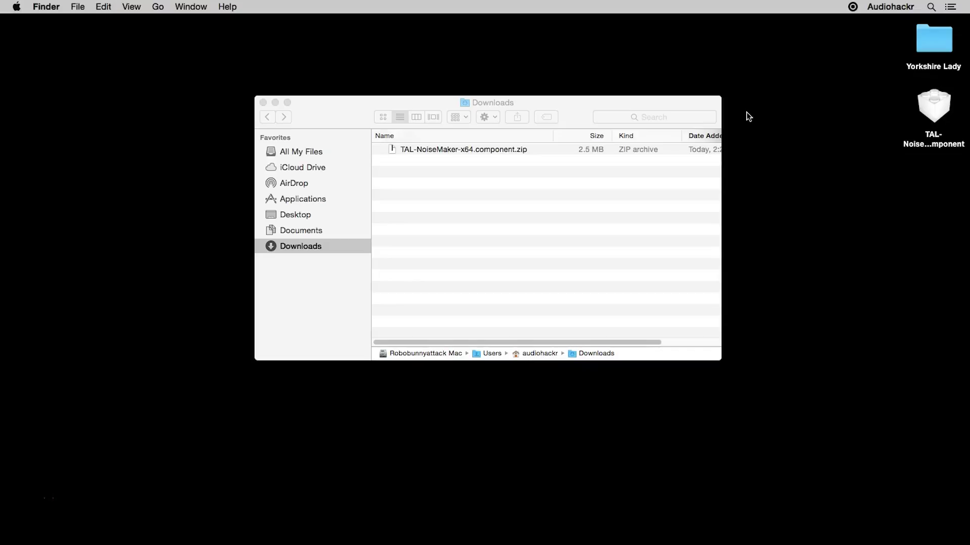
- Open the startup drive from Finder's Computer view
left_click(562, 6)
left_click(158, 6)
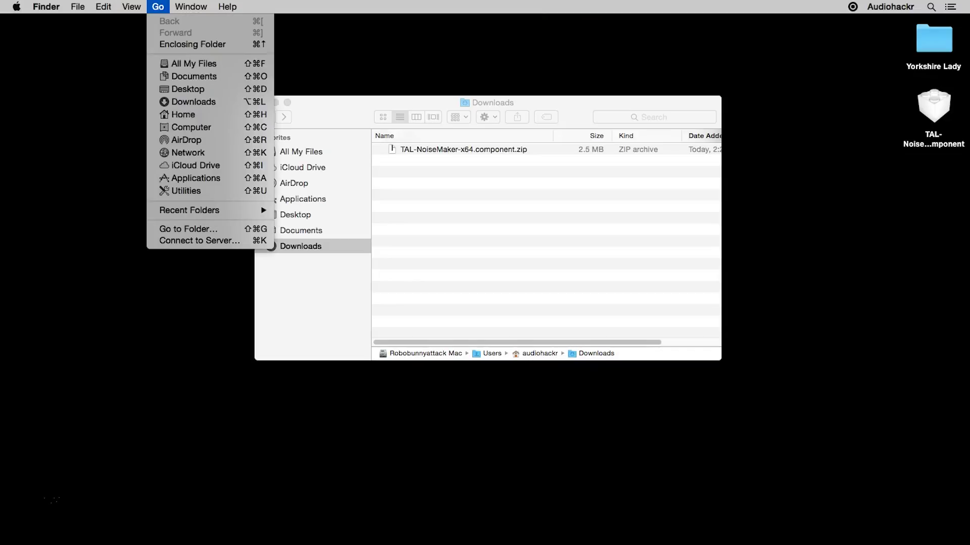
left_click(192, 127)
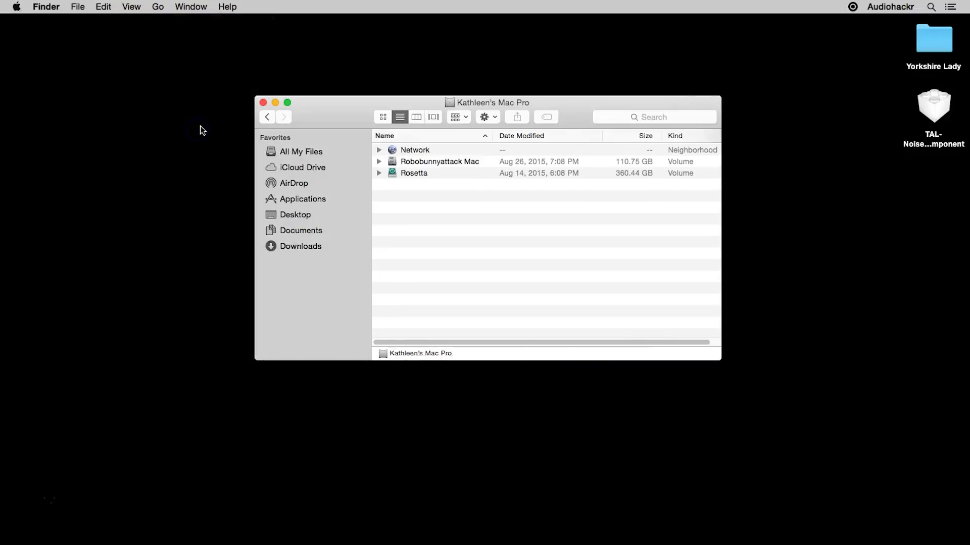
left_click(410, 162)
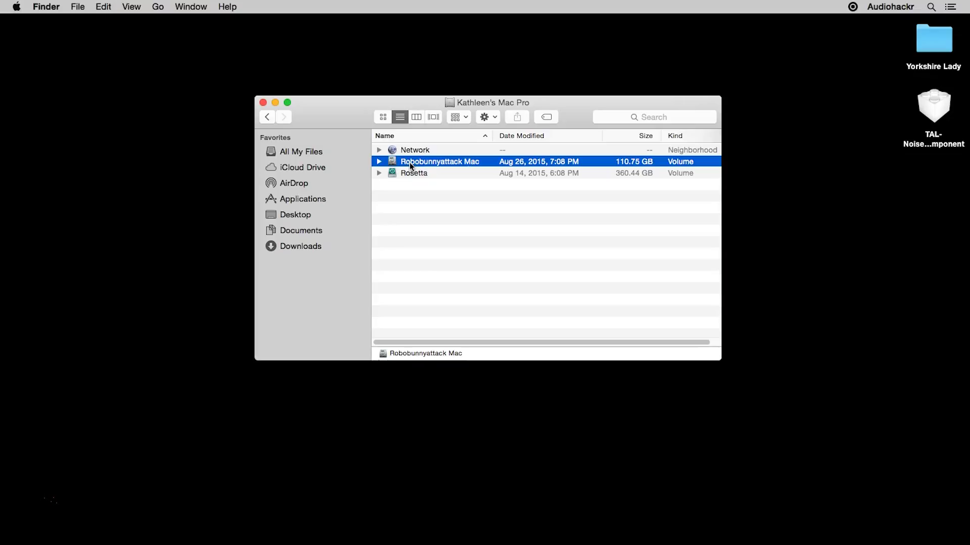
double_click(409, 163)
- Navigate into Library › Audio › Plug-Ins and select the Components folder
left_click(412, 177)
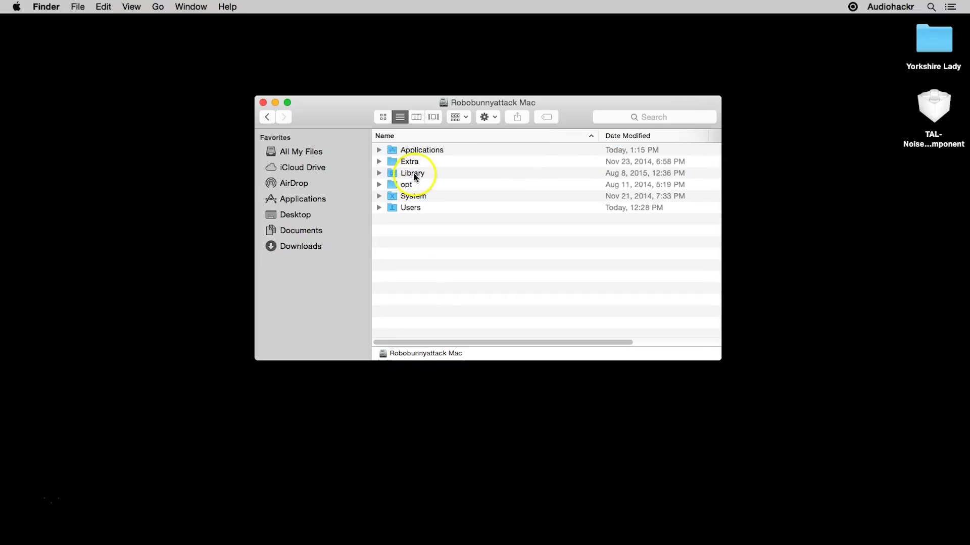
left_click(415, 173)
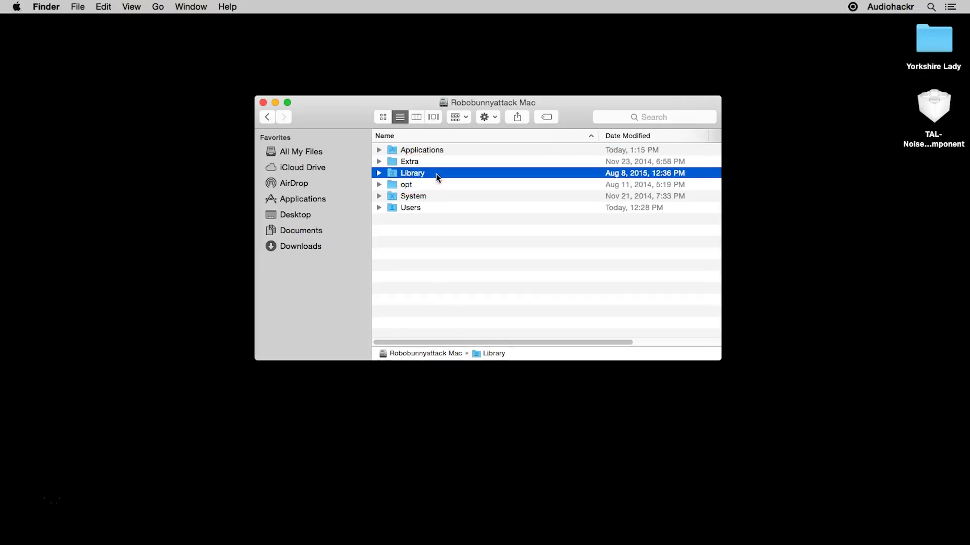
double_click(436, 174)
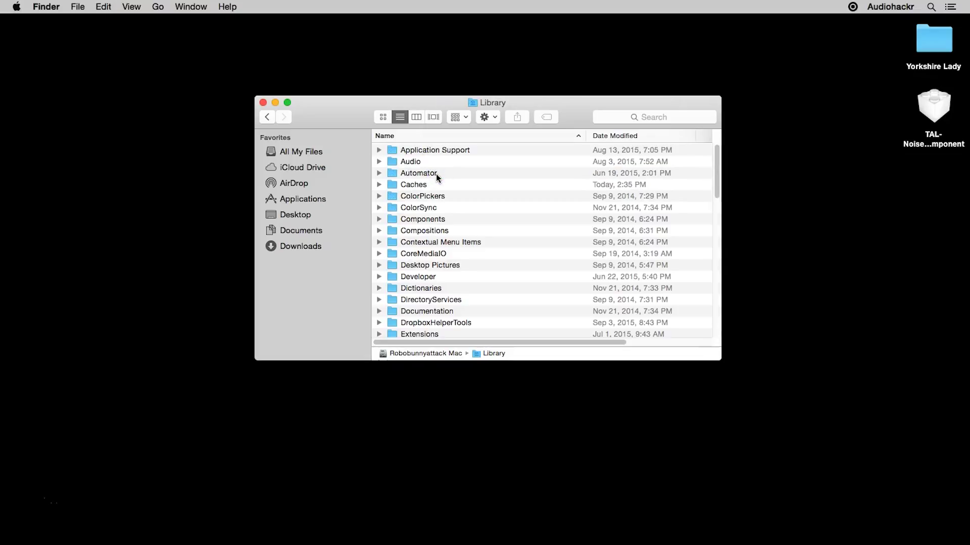
left_click(445, 171)
left_click(450, 161)
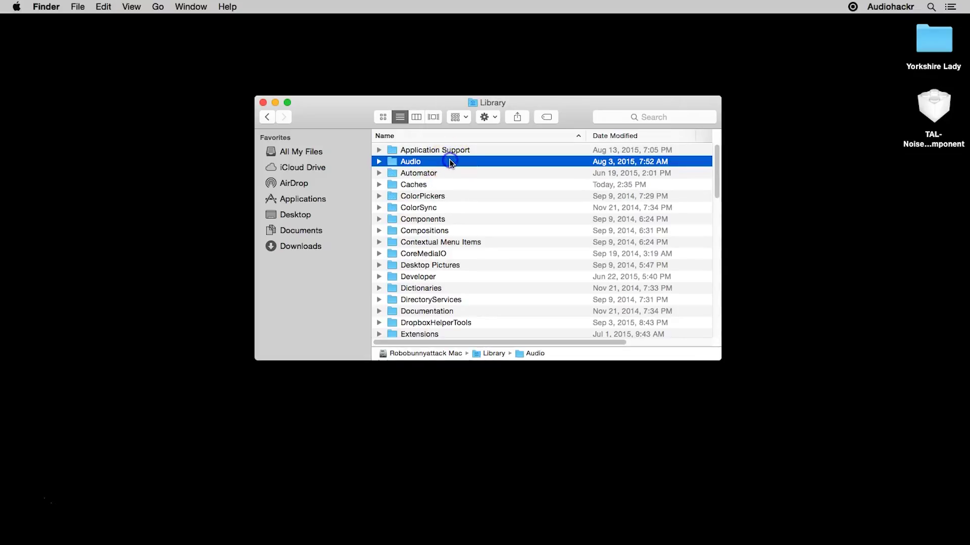
double_click(450, 161)
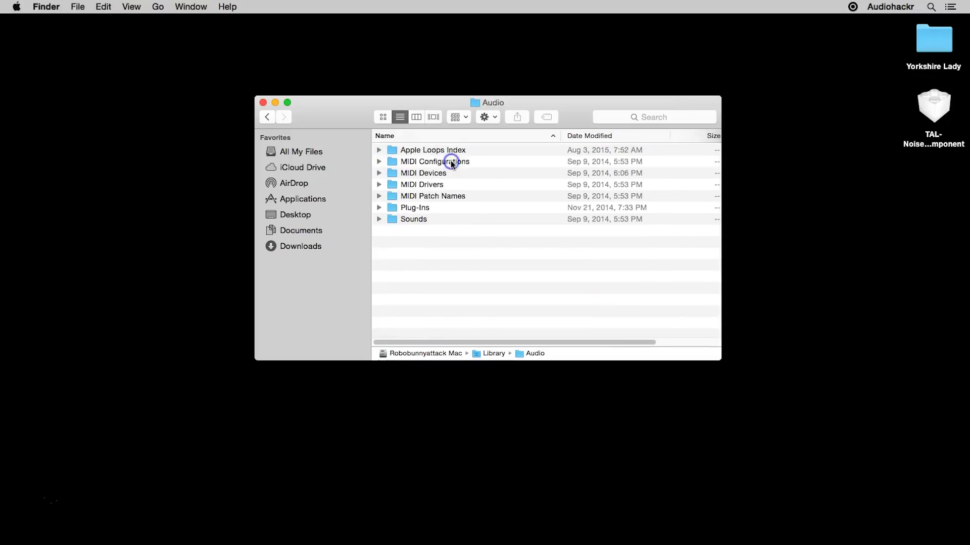
left_click(448, 211)
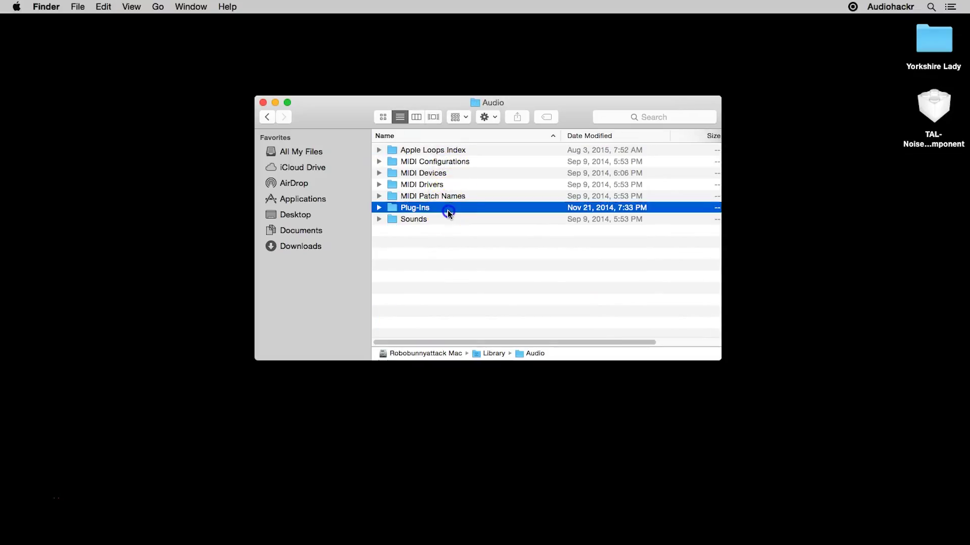
double_click(448, 210)
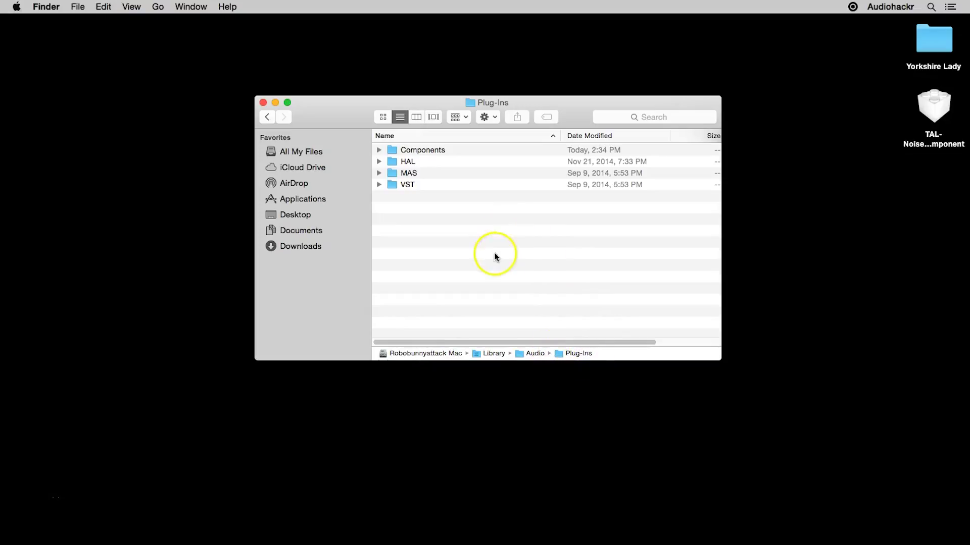
left_click(440, 152)
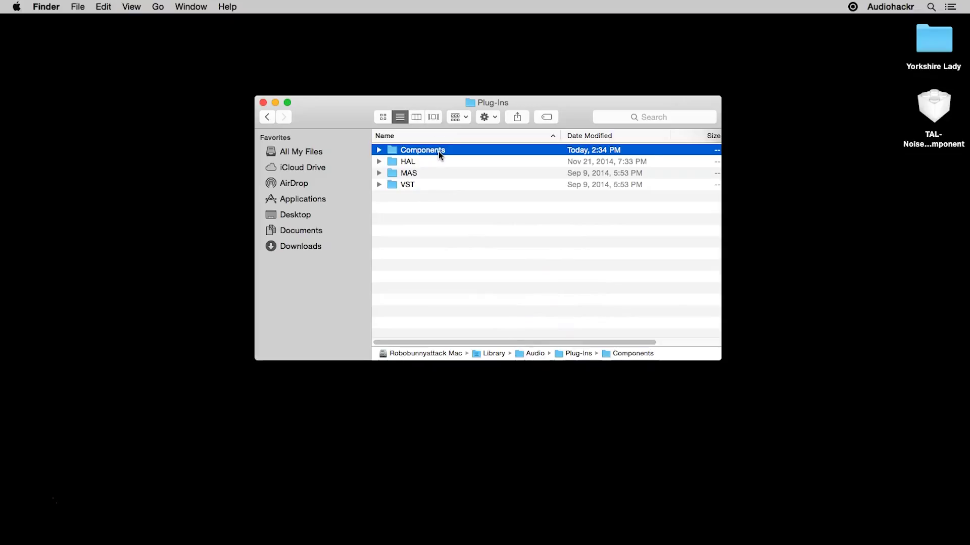
- Install TAL-NoiseMaker-x64.component into Components using the admin password, then return to REAPER
double_click(438, 152)
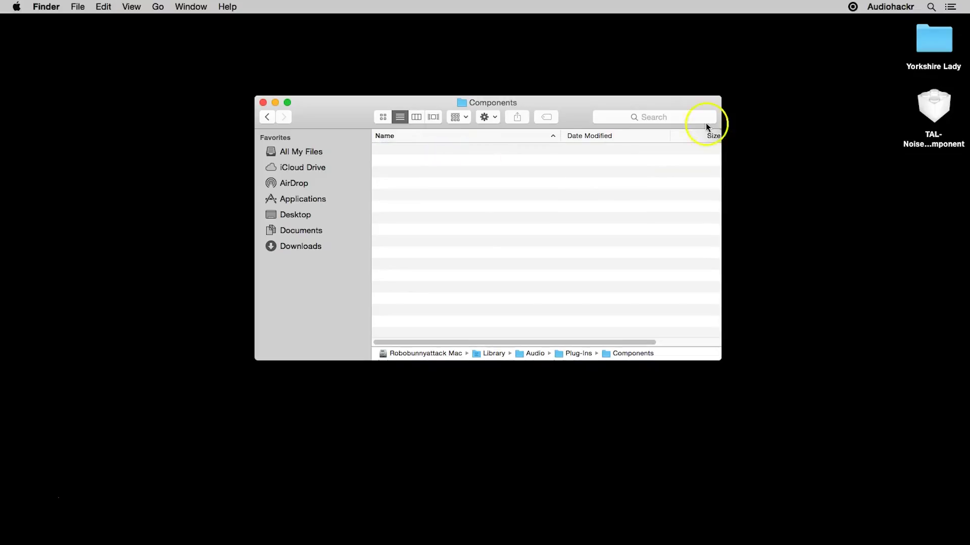
left_click_drag(926, 108, 562, 193)
left_click(510, 202)
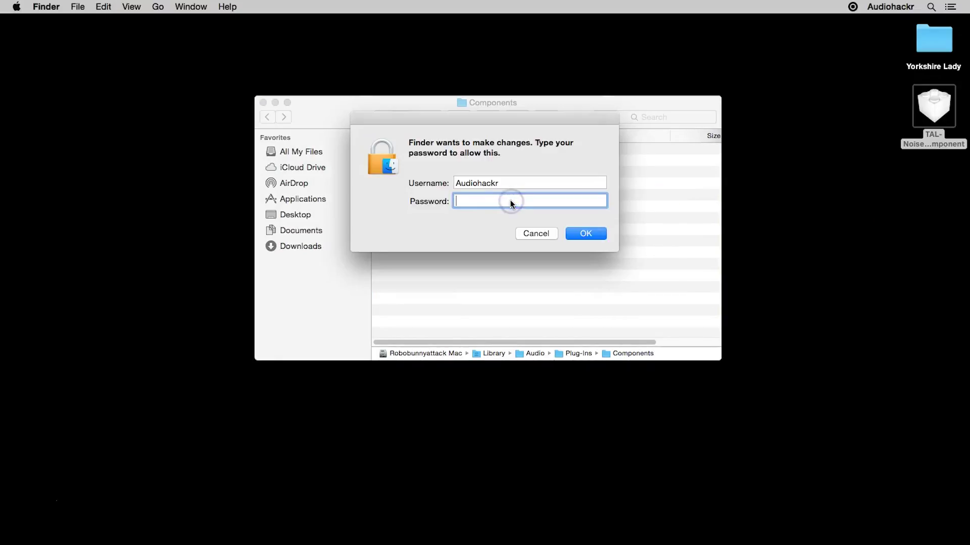
type("•••••••")
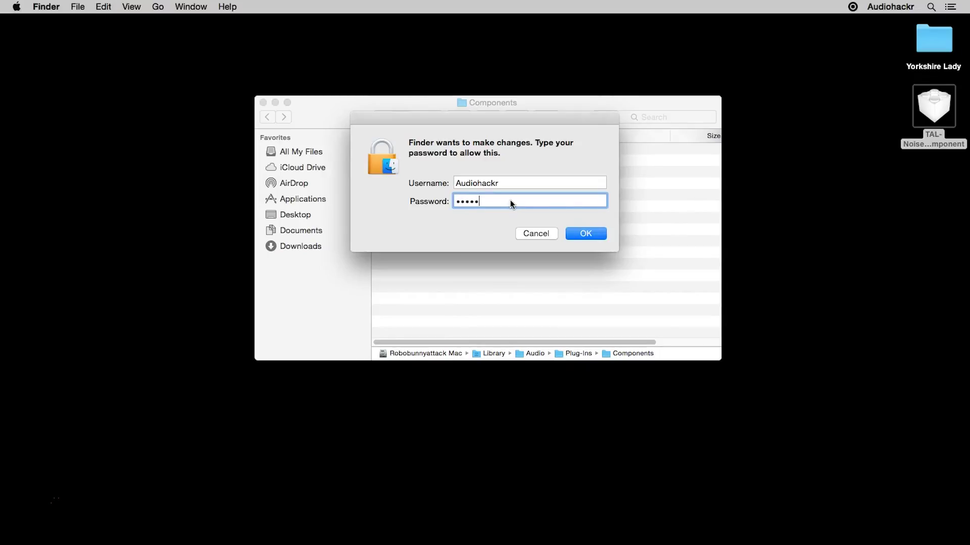
type("•••")
key("Return")
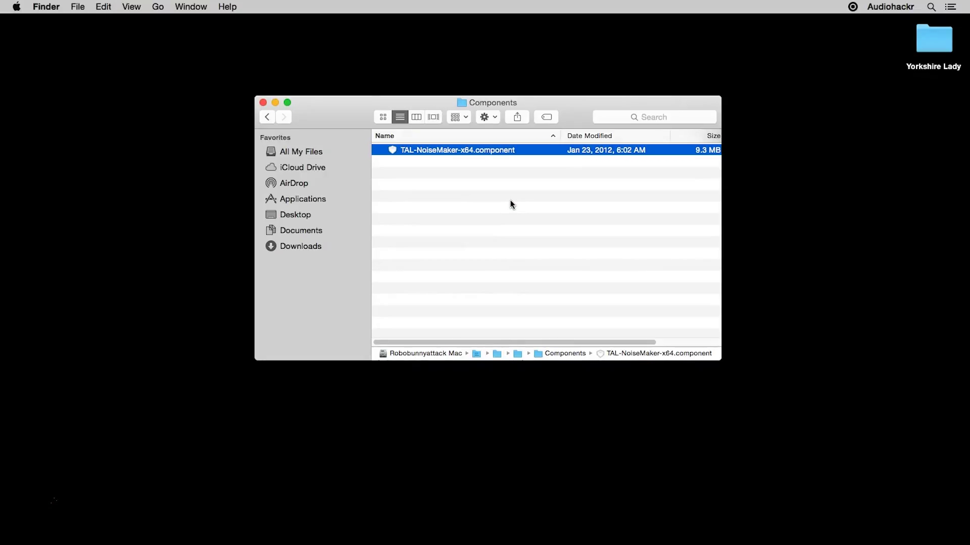
key("super+Tab")
key("super+Tab")
key("super+Tab")
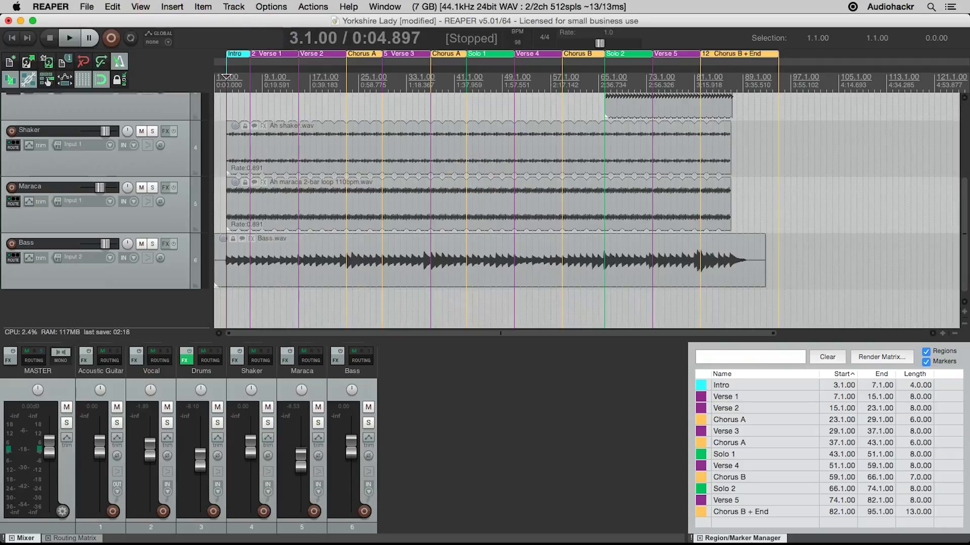
- Quit REAPER saving the project, relaunch it, and reopen Yorkshire Lady
left_click(50, 6)
left_click(102, 120)
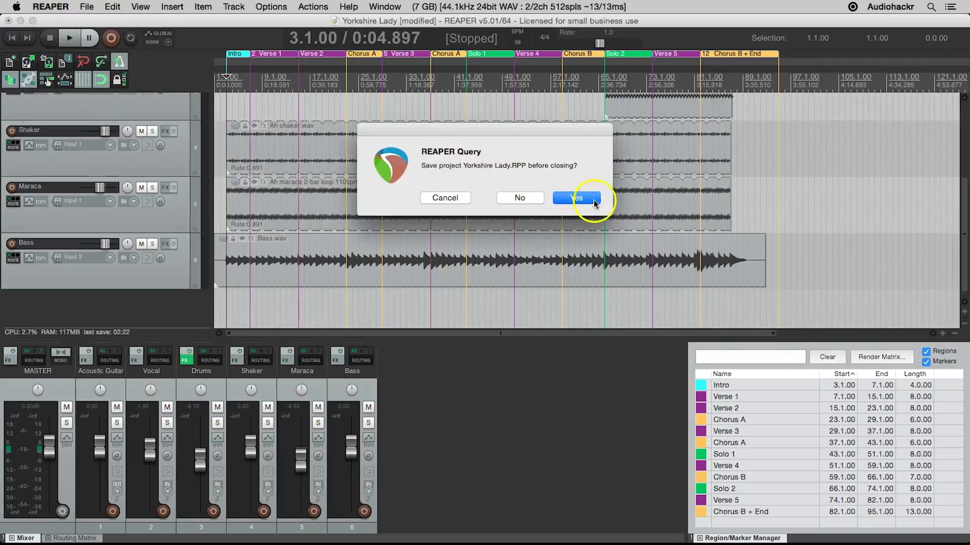
left_click(575, 198)
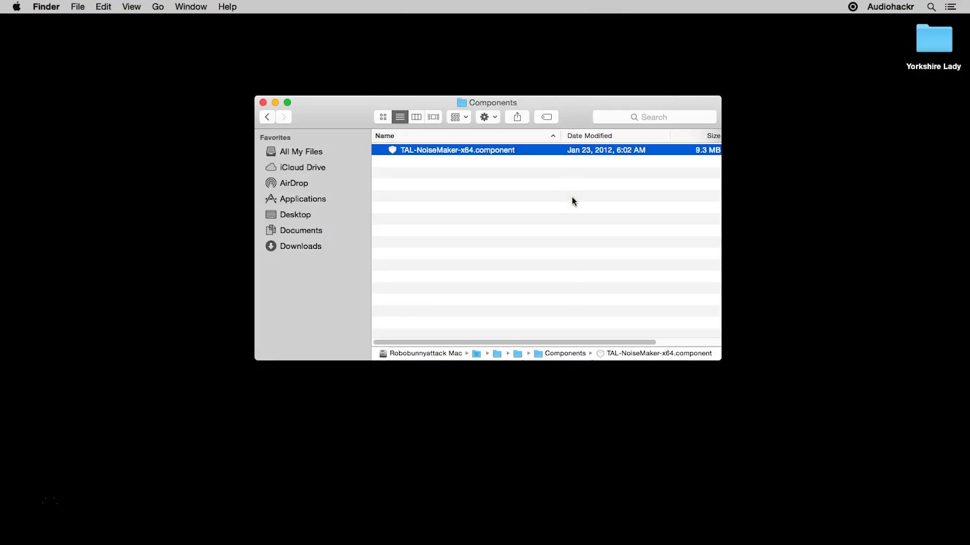
left_click(393, 527)
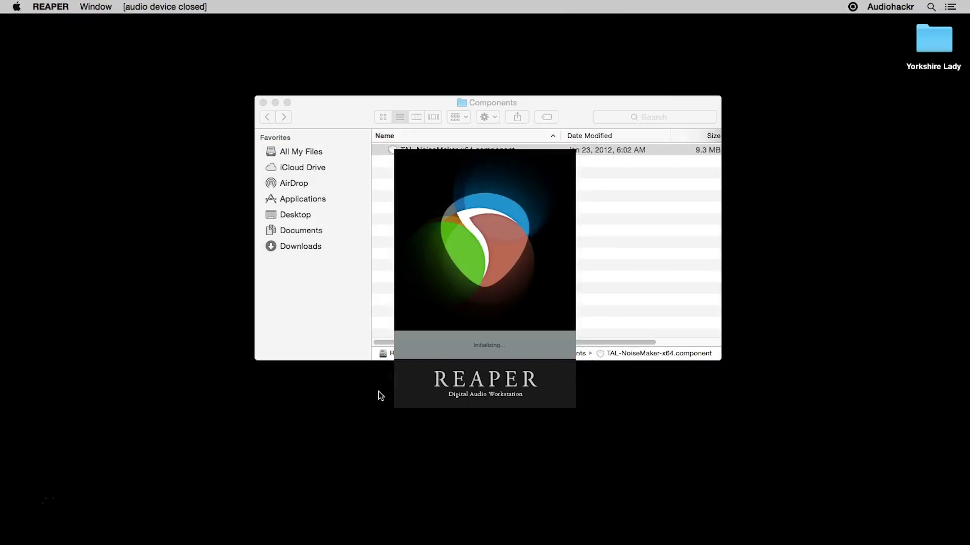
left_click(458, 344)
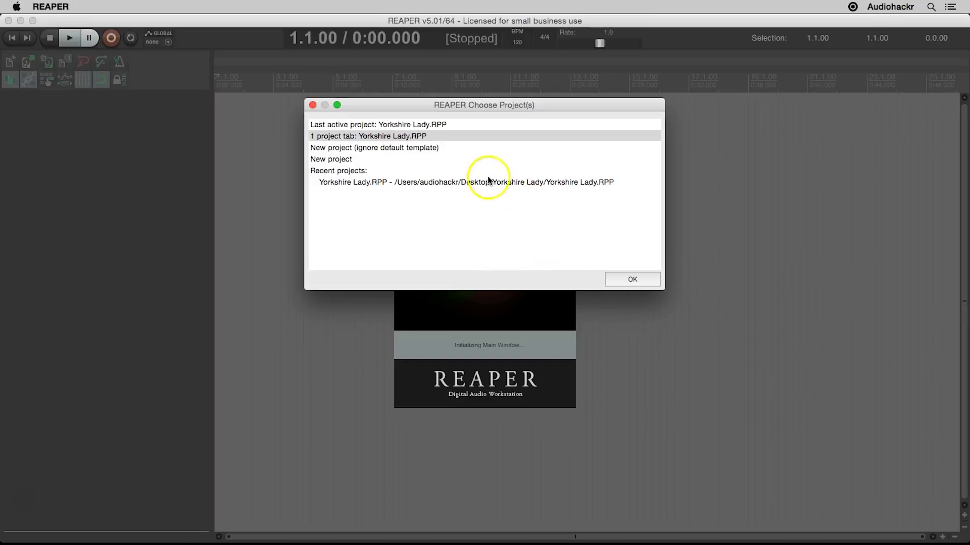
left_click(626, 278)
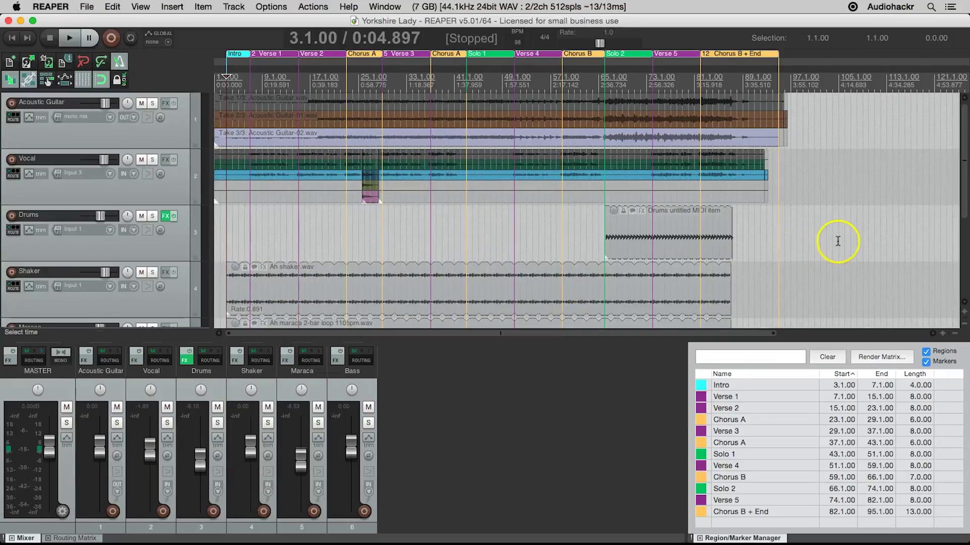
- Insert track 7 below the Bass track and name it Synth
left_click_drag(963, 217, 962, 311)
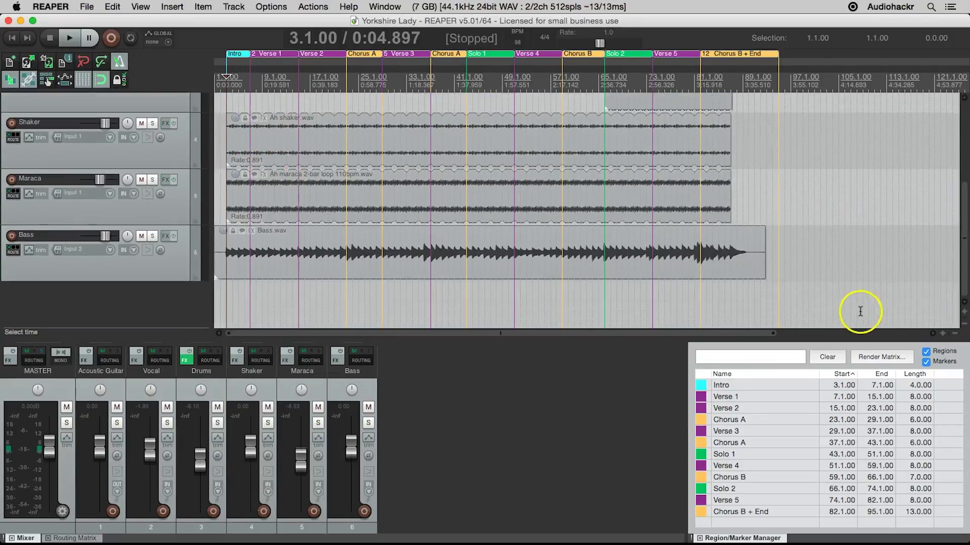
double_click(193, 308)
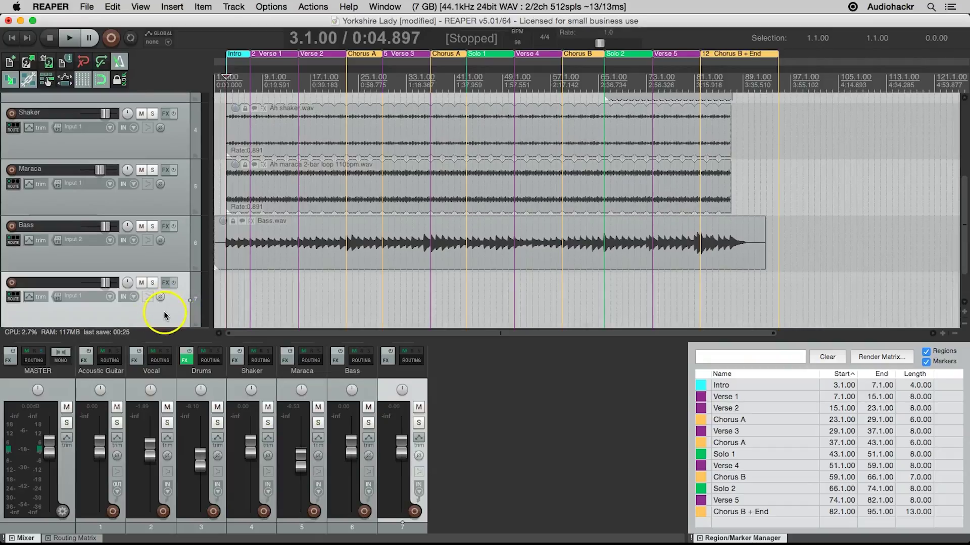
double_click(62, 284)
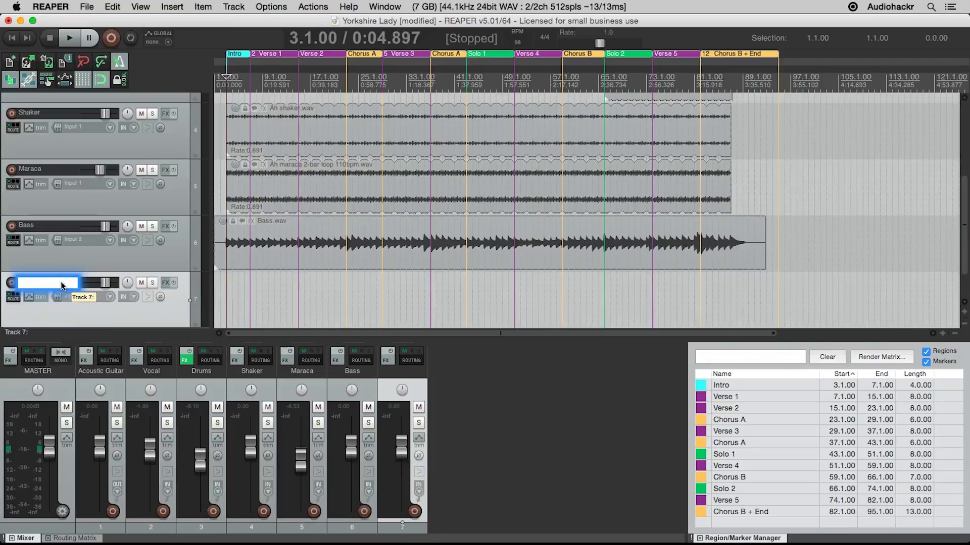
type("Synth")
key("Return")
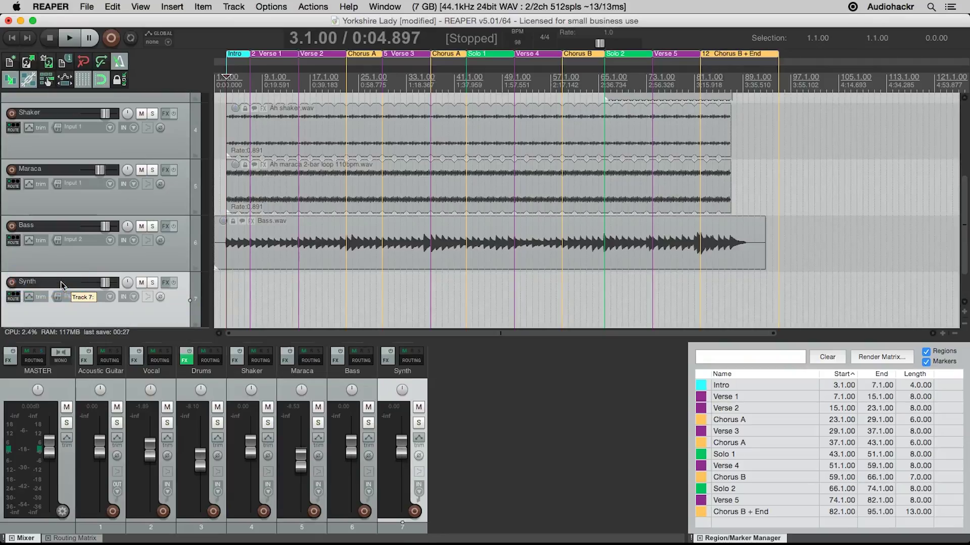
- Add the AUi TAL NoiseMaker instrument from the Instruments list to the Synth track's FX chain
left_click(166, 283)
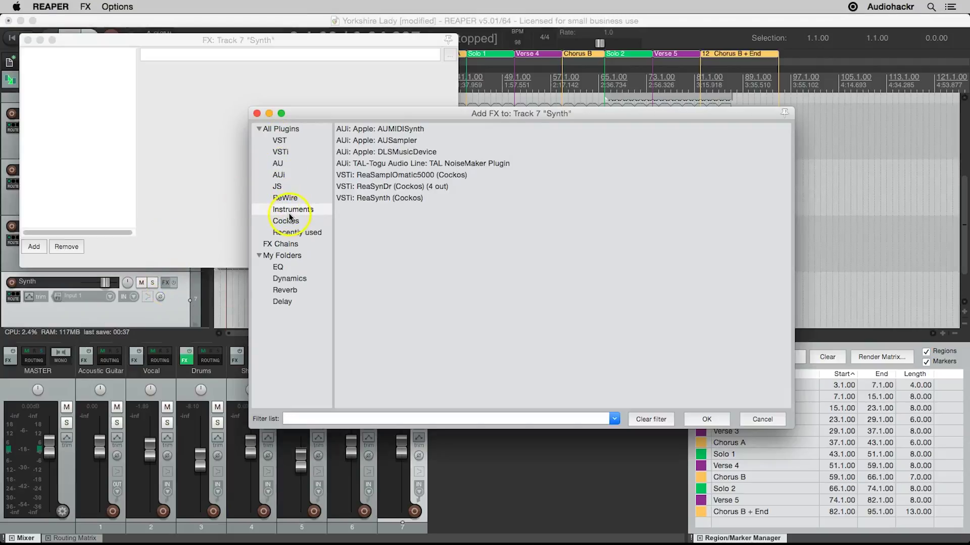
left_click(352, 164)
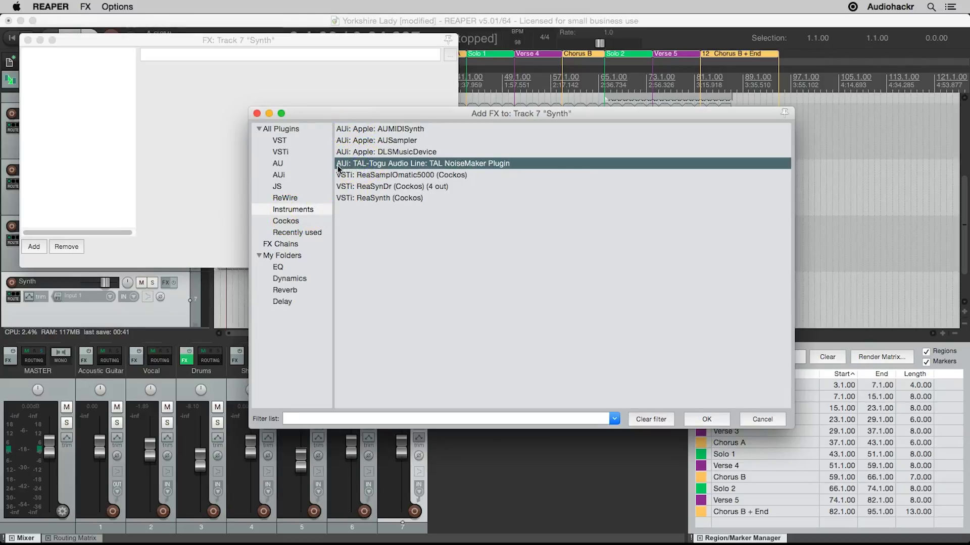
left_click(356, 167)
left_click(290, 127)
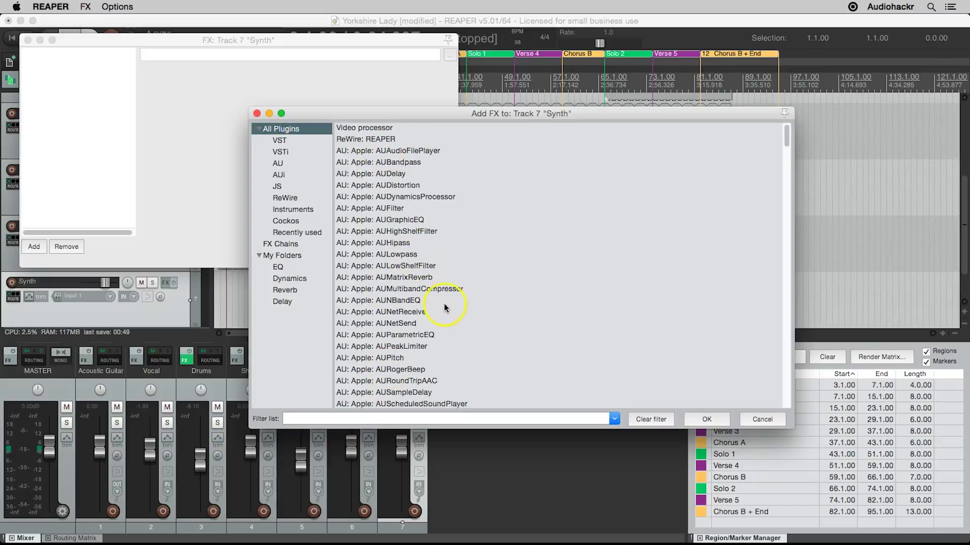
scroll(445, 307, "down", 20)
scroll(445, 307, "up", 1)
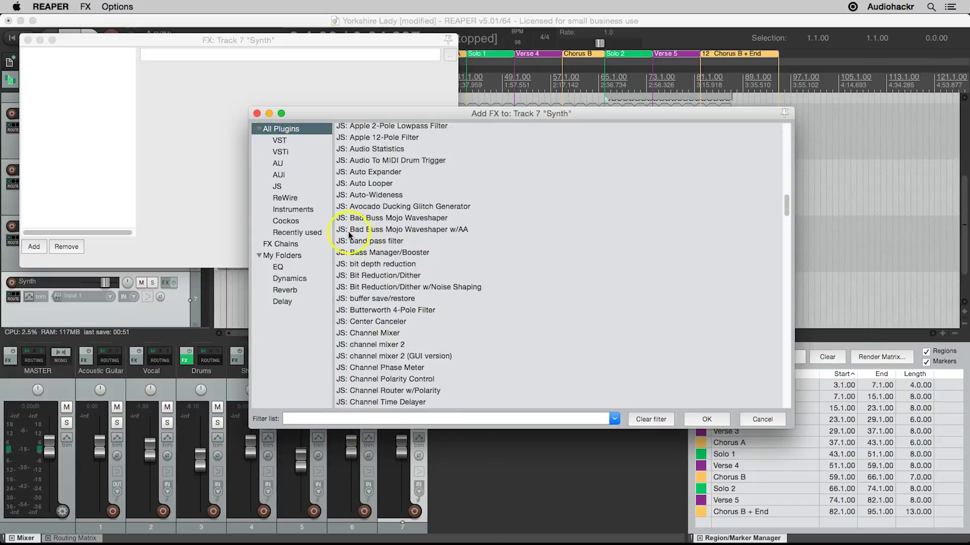
left_click(303, 210)
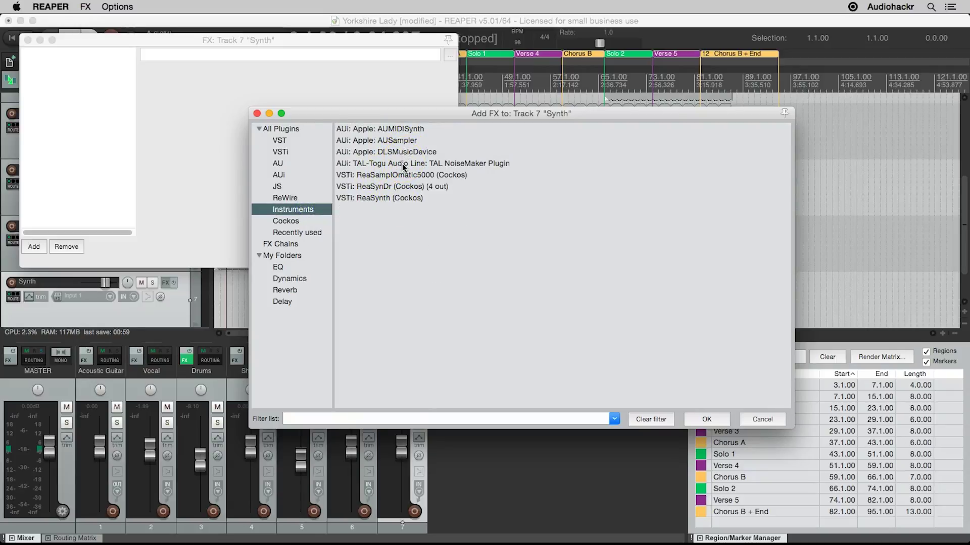
left_click(402, 164)
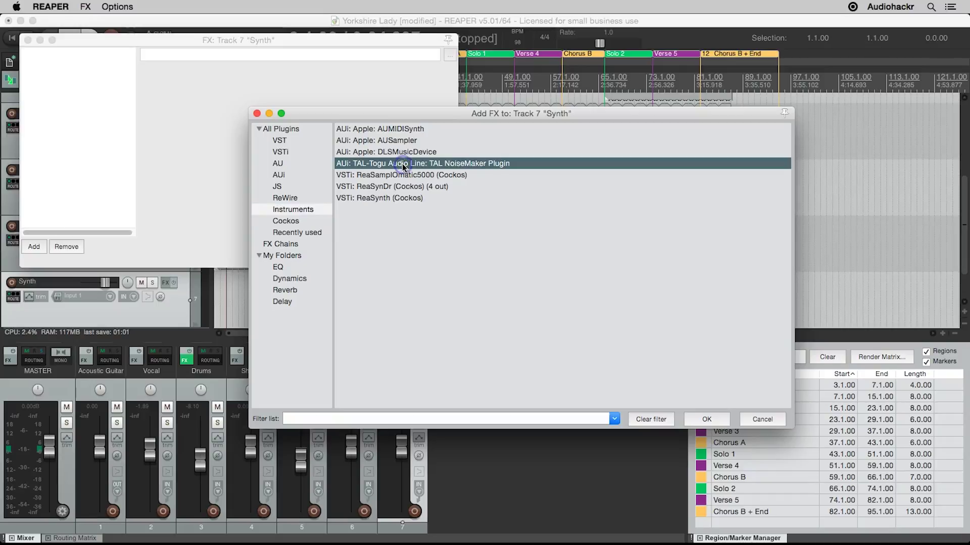
double_click(403, 165)
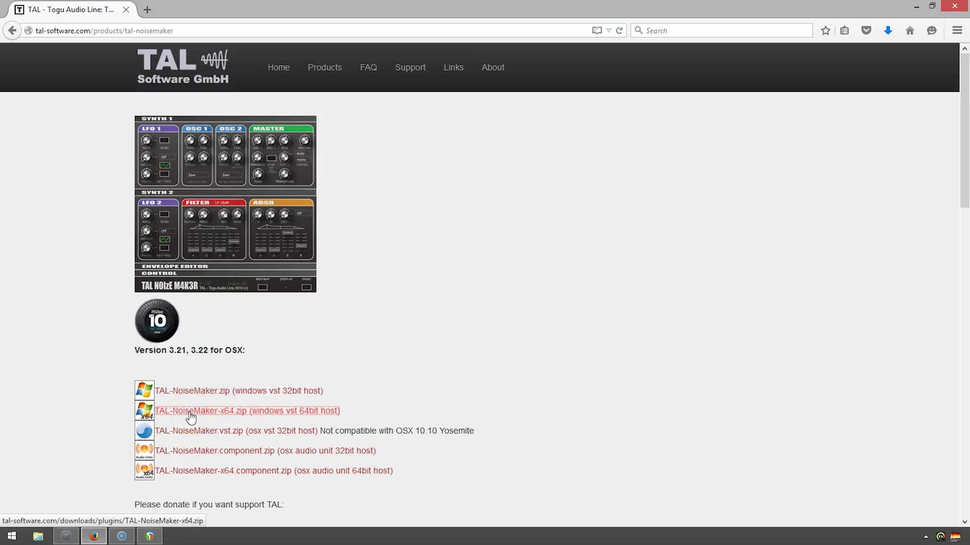
- Download TAL-NoiseMaker-x64.zip for 64-bit Windows VST hosts and open File Explorer at This PC
left_click(310, 411)
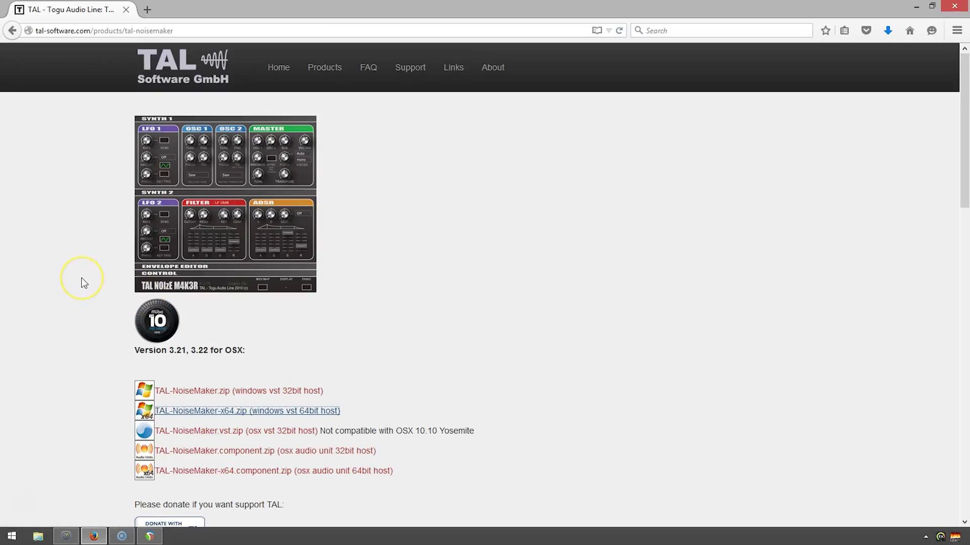
key("alt+Tab")
key("alt+Tab")
key("alt+Tab")
key("alt+Tab")
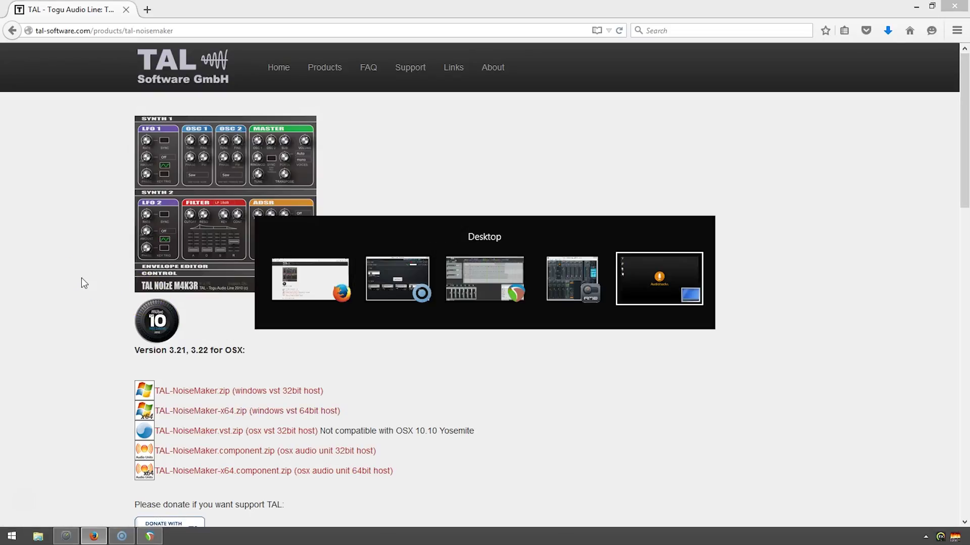
key("super+e")
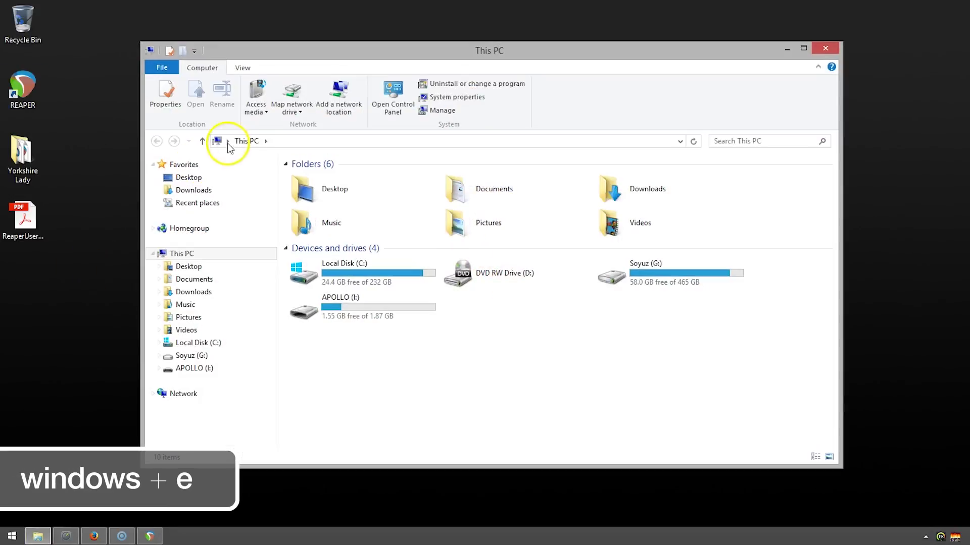
- Open TAL-NoiseMaker-x64.zip in Downloads and copy TAL-NoiseMaker.dll onto the desktop
double_click(646, 194)
left_click(461, 178)
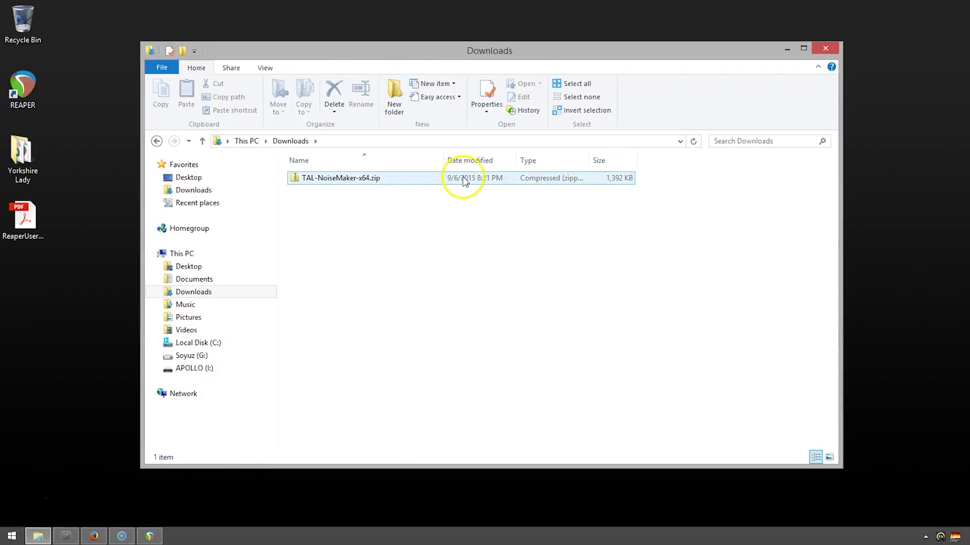
double_click(437, 182)
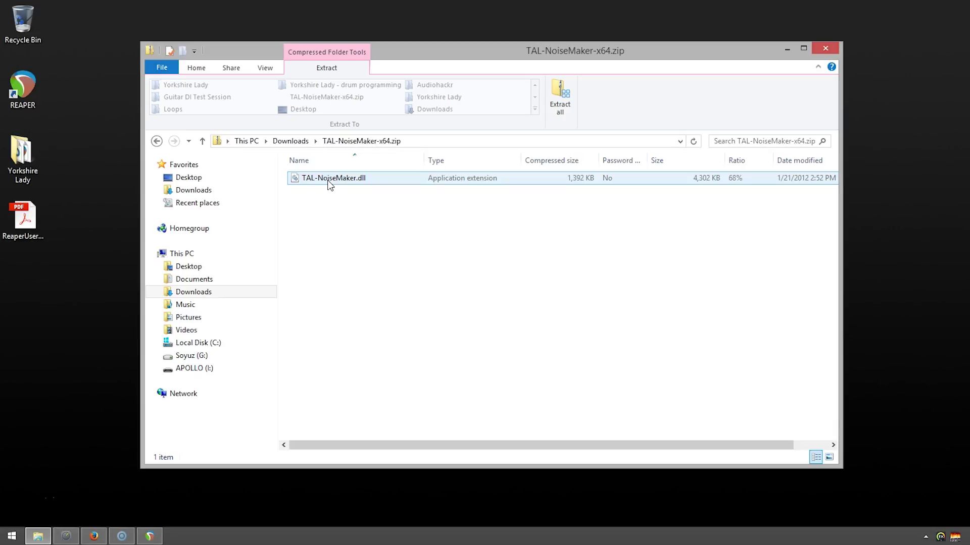
left_click_drag(329, 184, 51, 308)
left_click(23, 291)
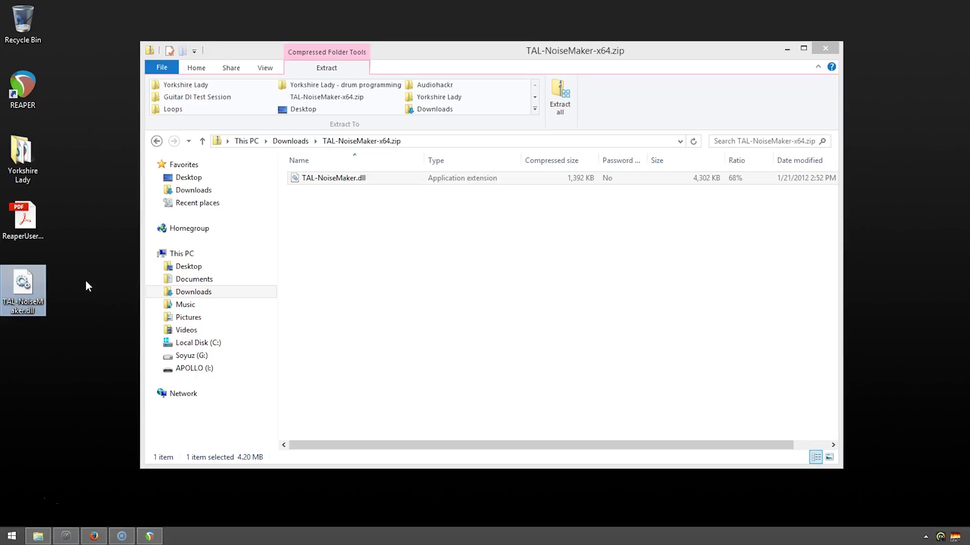
- Open C:\Program Files\VSTPlugIns and move TAL-NoiseMaker.dll into it from the desktop, granting administrator permission
left_click(184, 343)
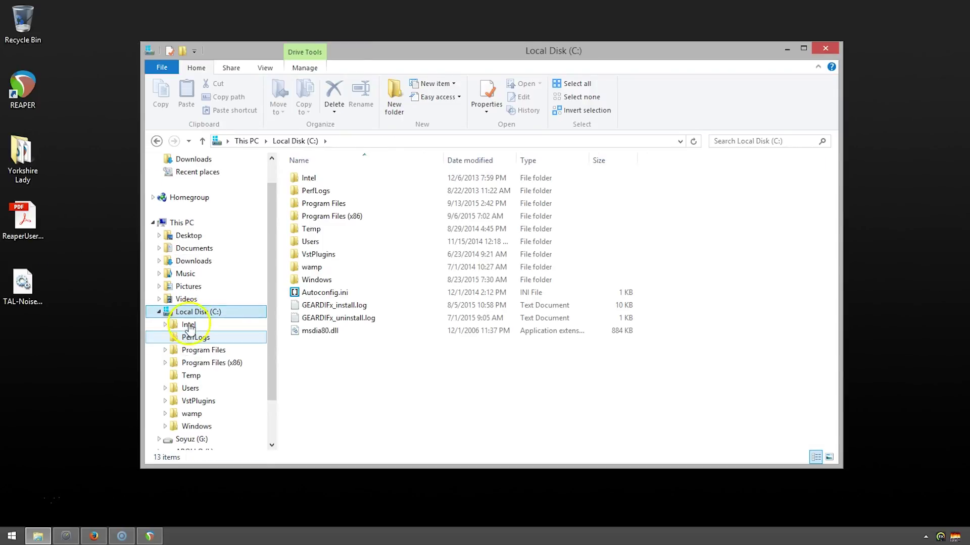
left_click(333, 204)
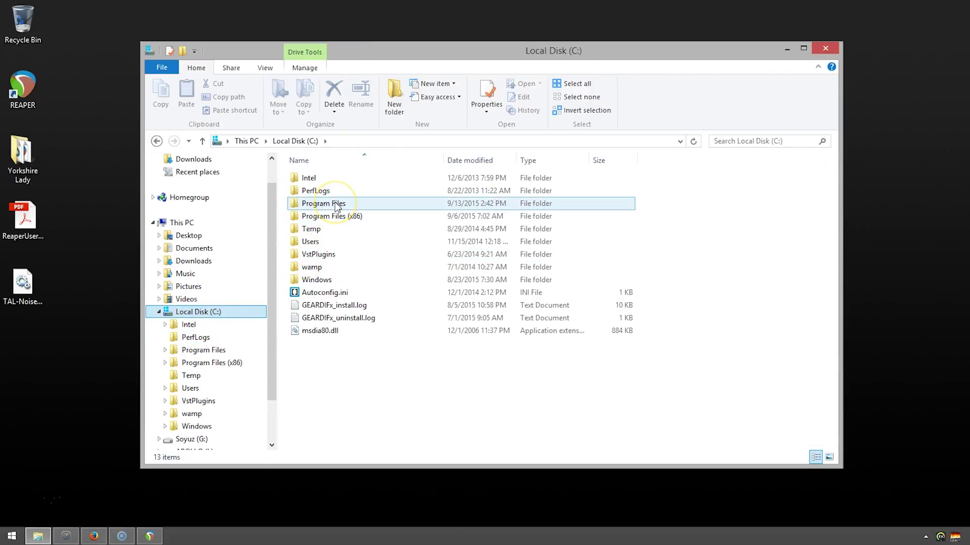
double_click(336, 204)
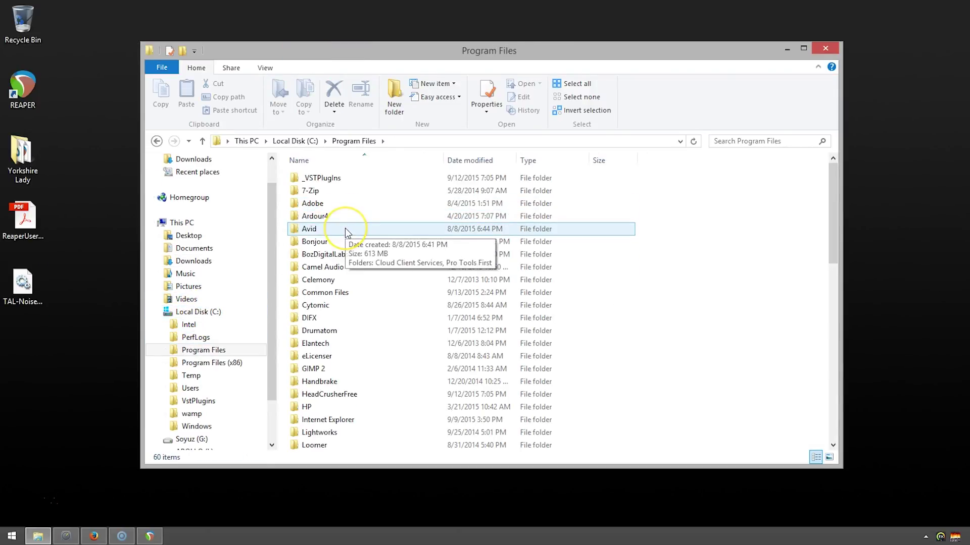
scroll(347, 232, "down", 7)
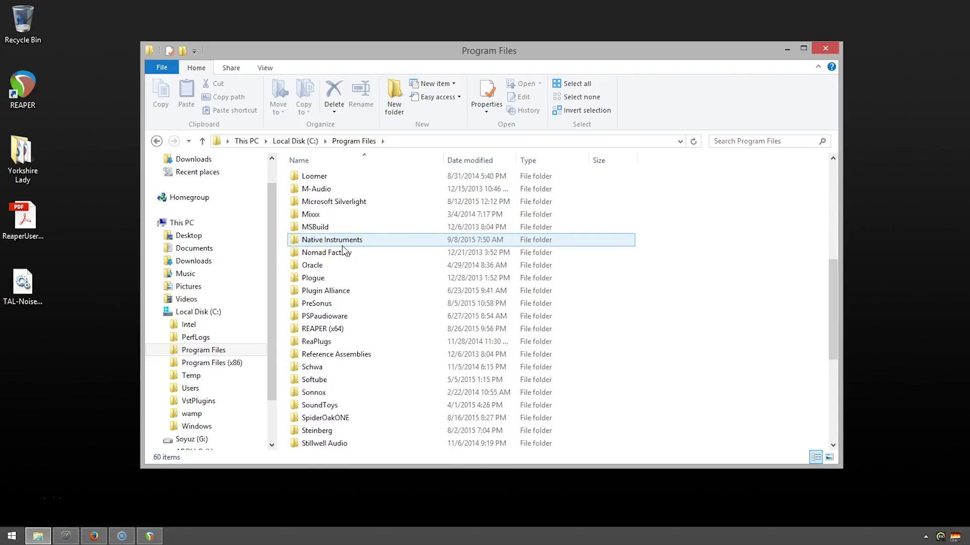
scroll(343, 251, "down", 4)
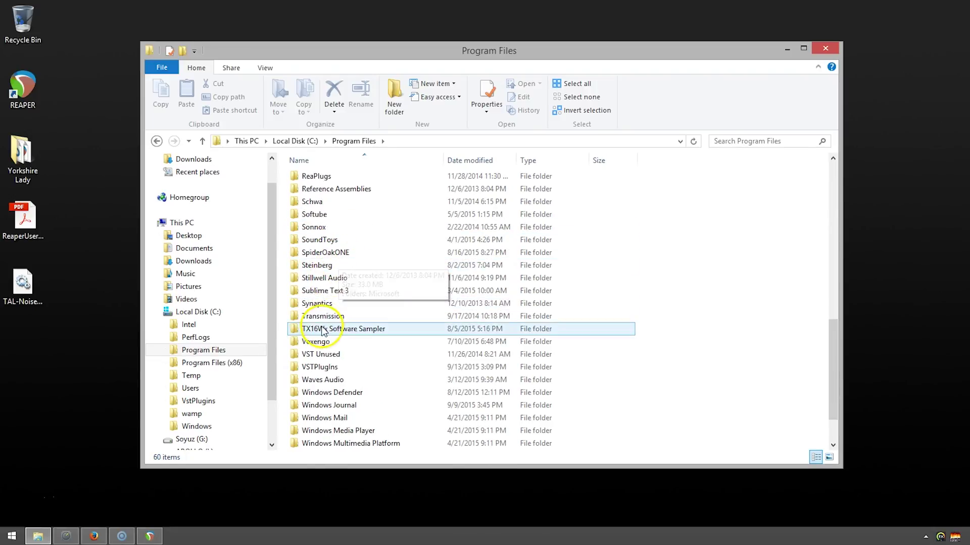
double_click(321, 367)
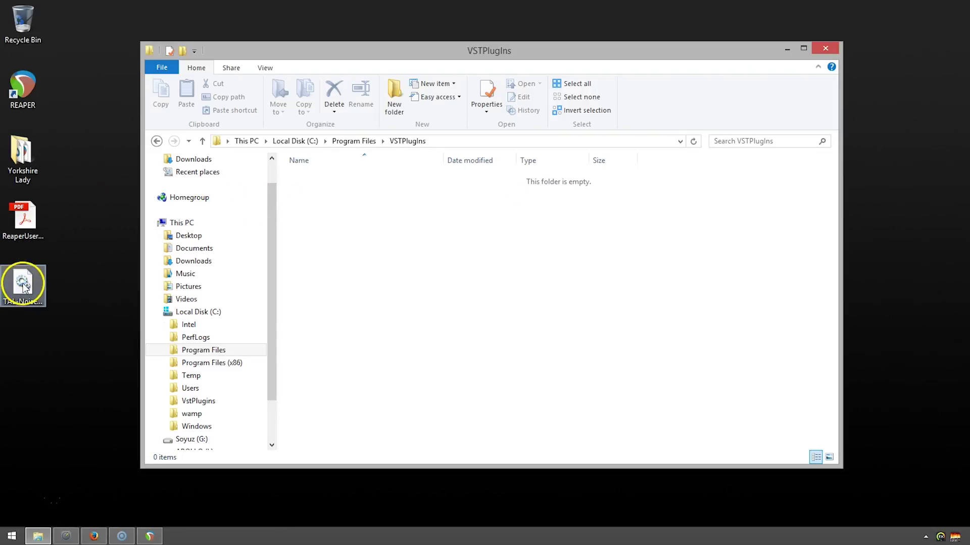
left_click_drag(23, 287, 373, 225)
left_click(459, 188)
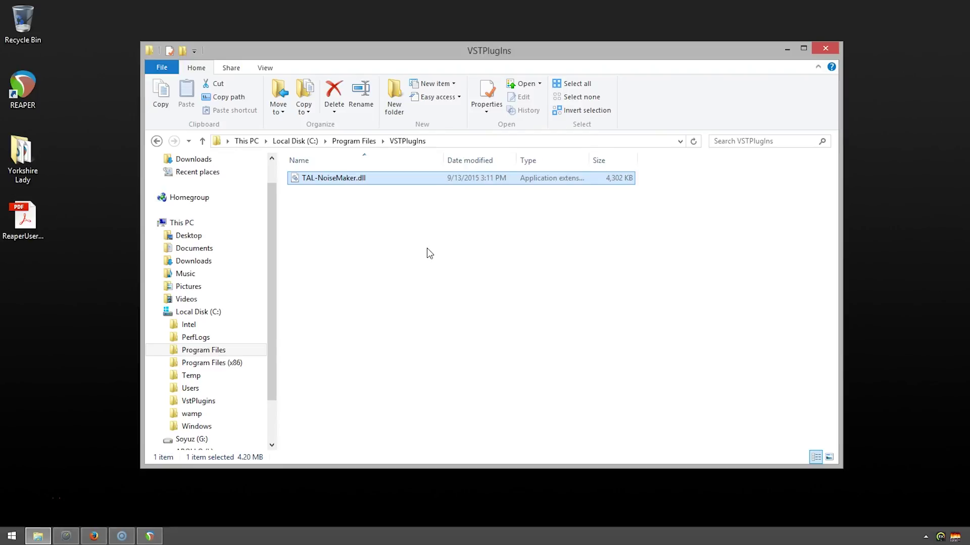
- Back in REAPER, add track 7 below Bass, name it 'Synth', and open its FX dialog
key("alt+Tab")
key("alt+Tab")
key("alt+Tab")
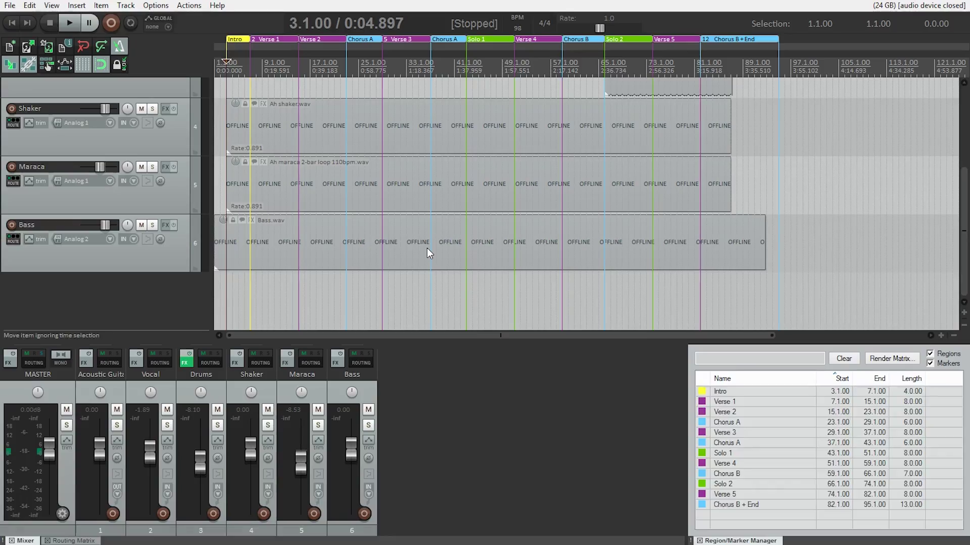
double_click(145, 293)
double_click(78, 282)
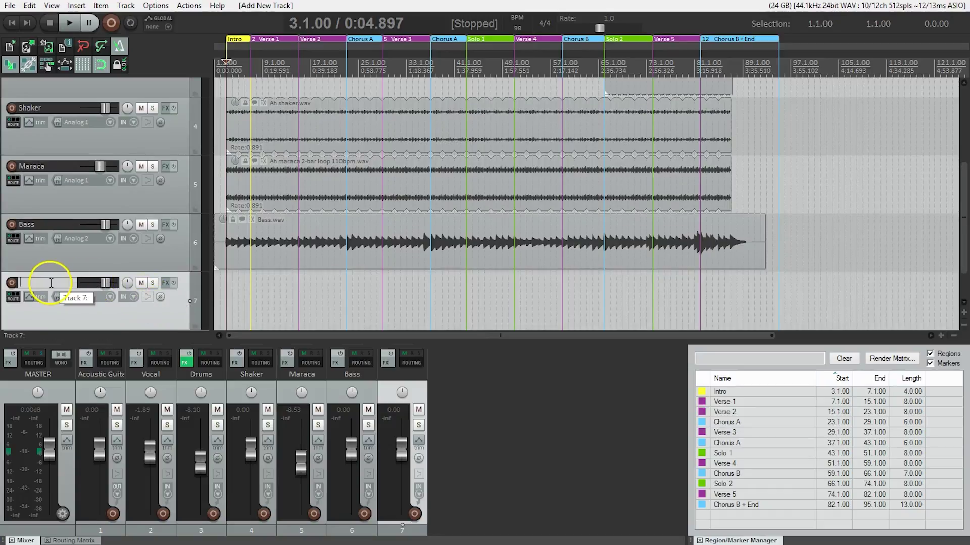
type("Synth")
key("Return")
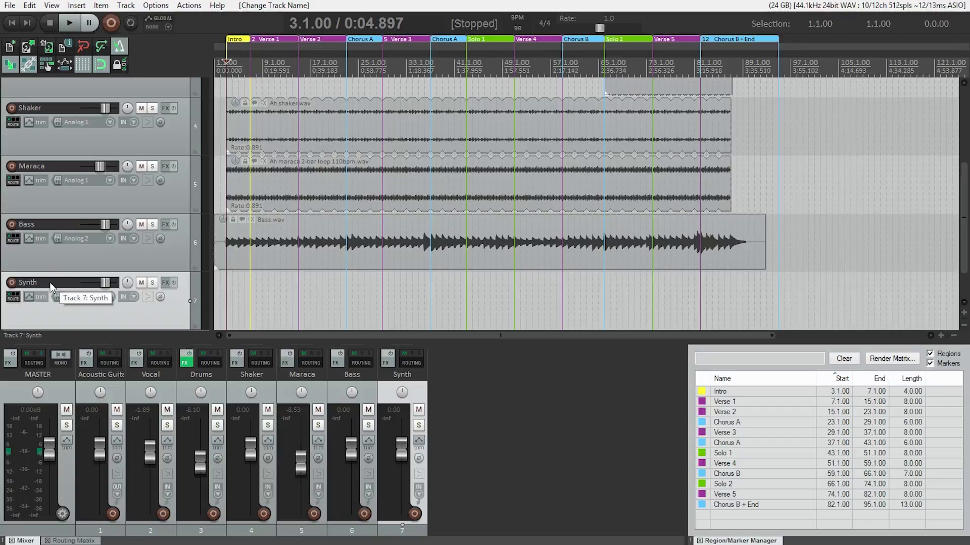
left_click(163, 284)
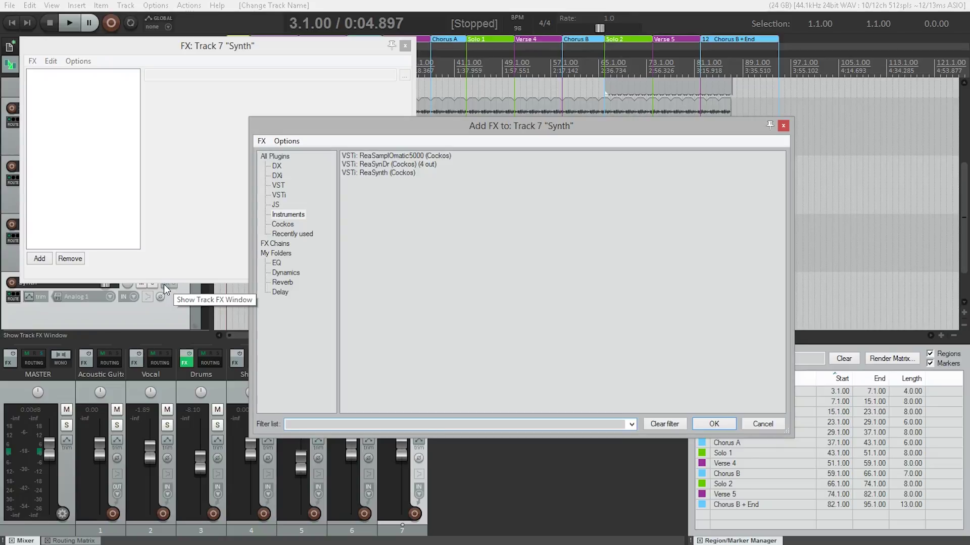
- Scan for new plugins and select VSTi: TAL NoiseMaker Plugin under Instruments
left_click(287, 157)
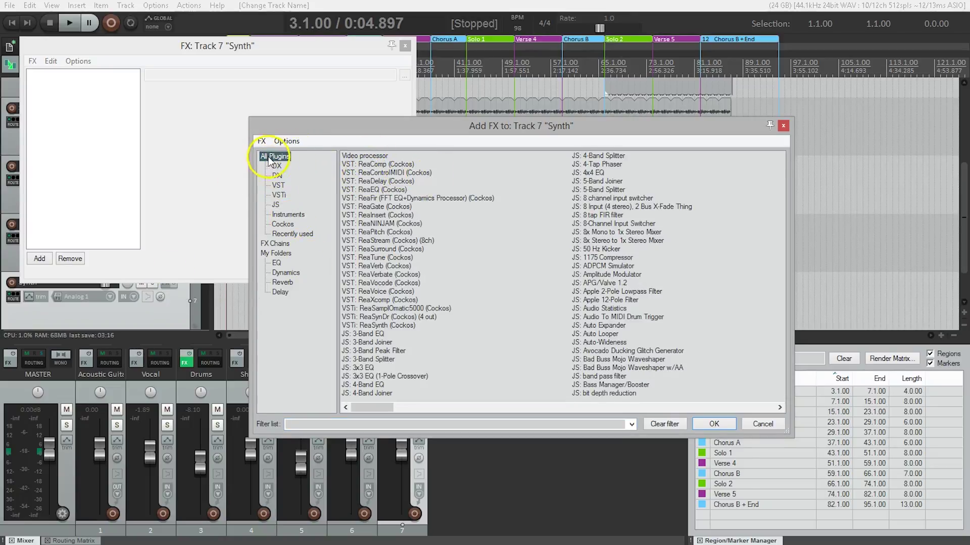
left_click(281, 217)
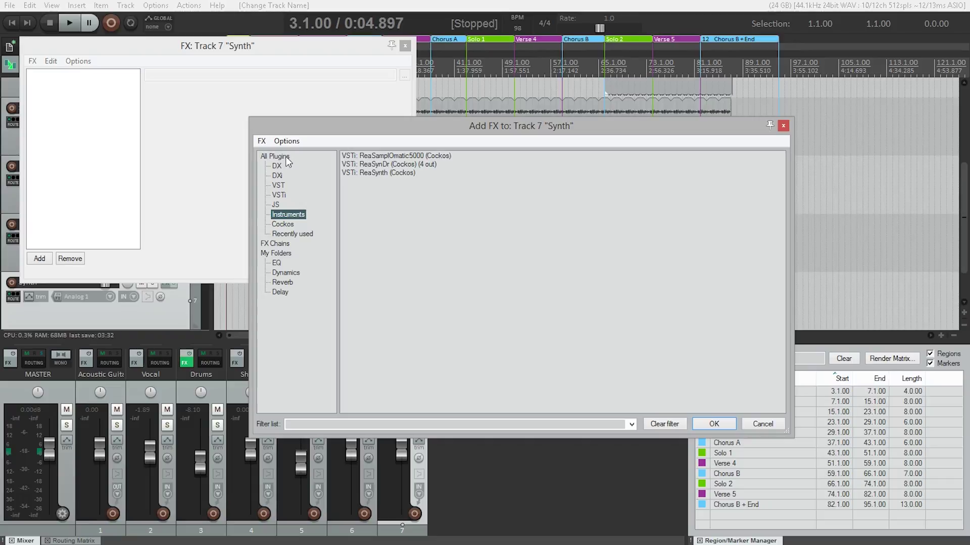
left_click(261, 141)
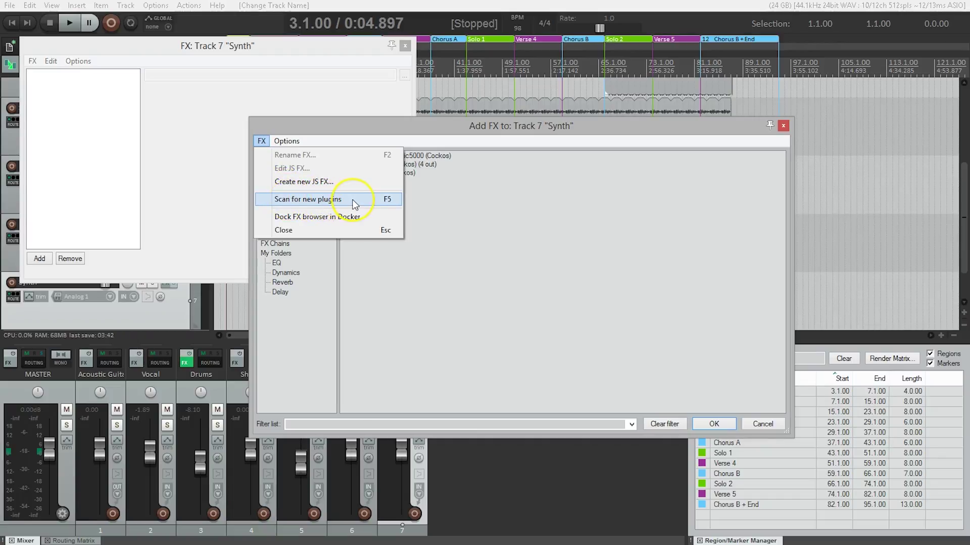
left_click(324, 199)
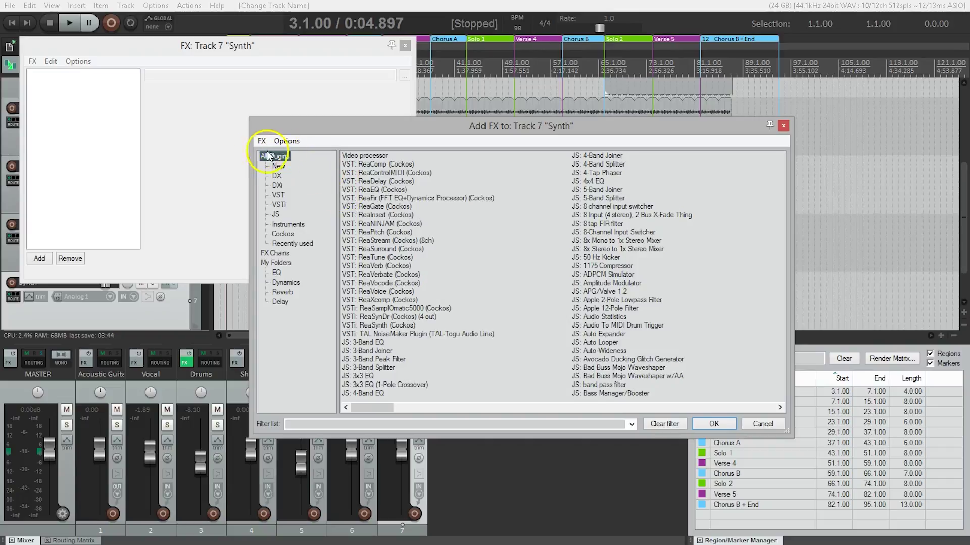
left_click(279, 166)
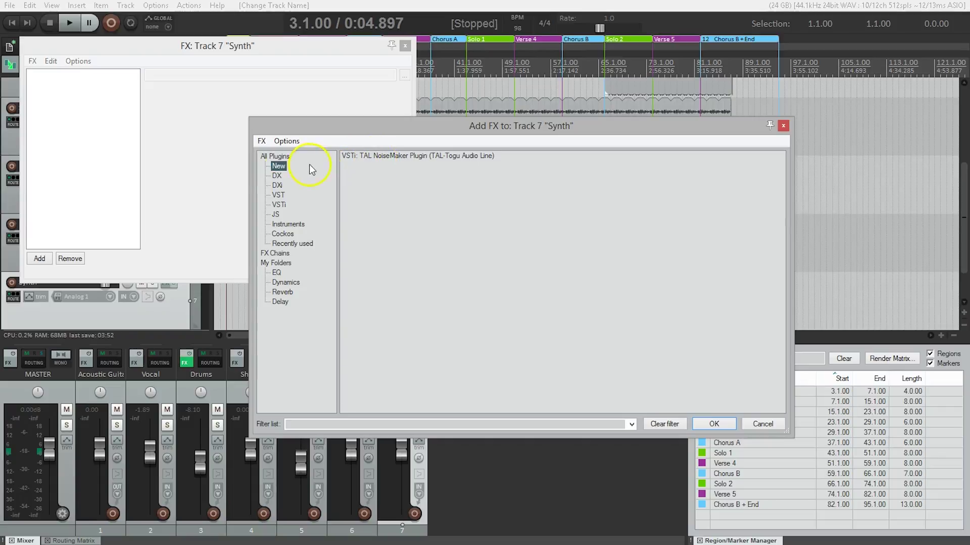
left_click(286, 228)
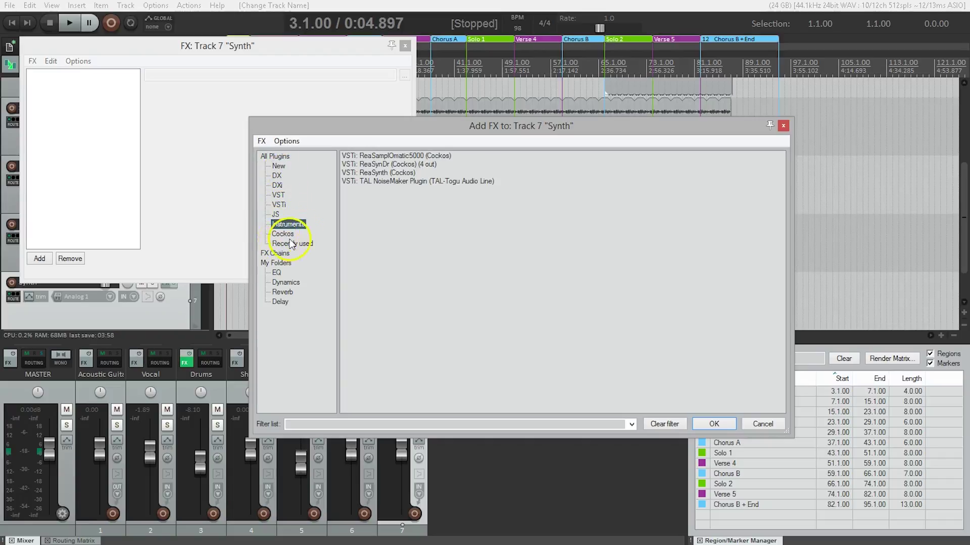
left_click(372, 181)
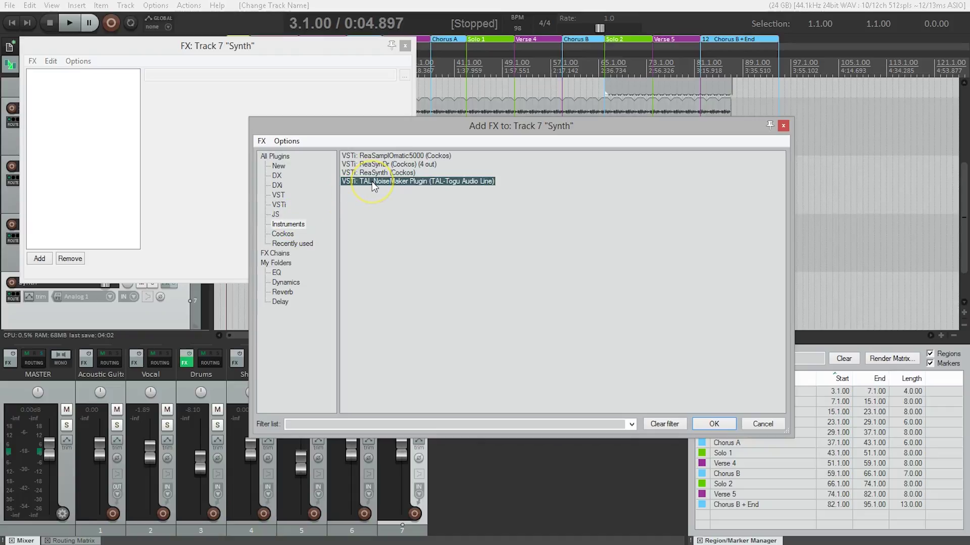
- Load TAL NoiseMaker on Synth, move its plugin window right, then close the FX window
double_click(372, 181)
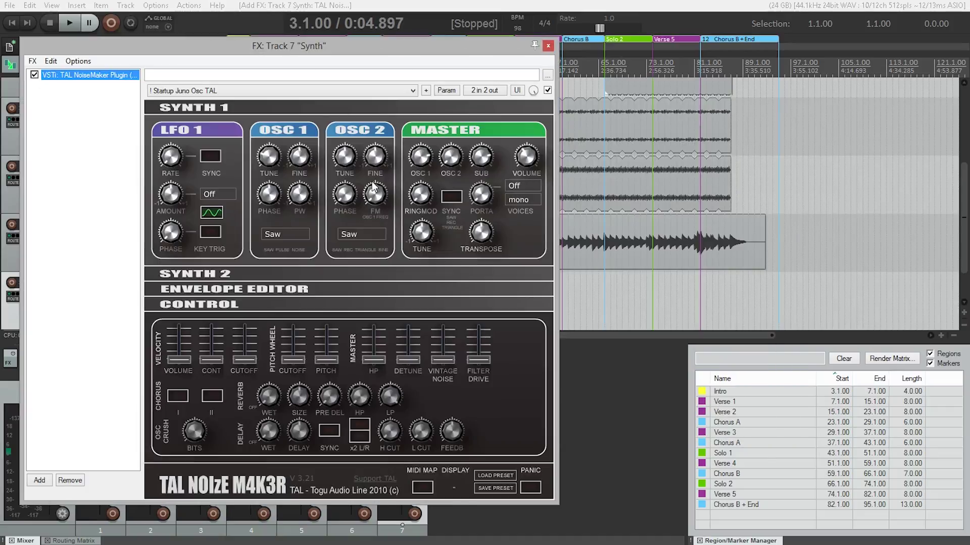
left_click_drag(344, 45, 481, 26)
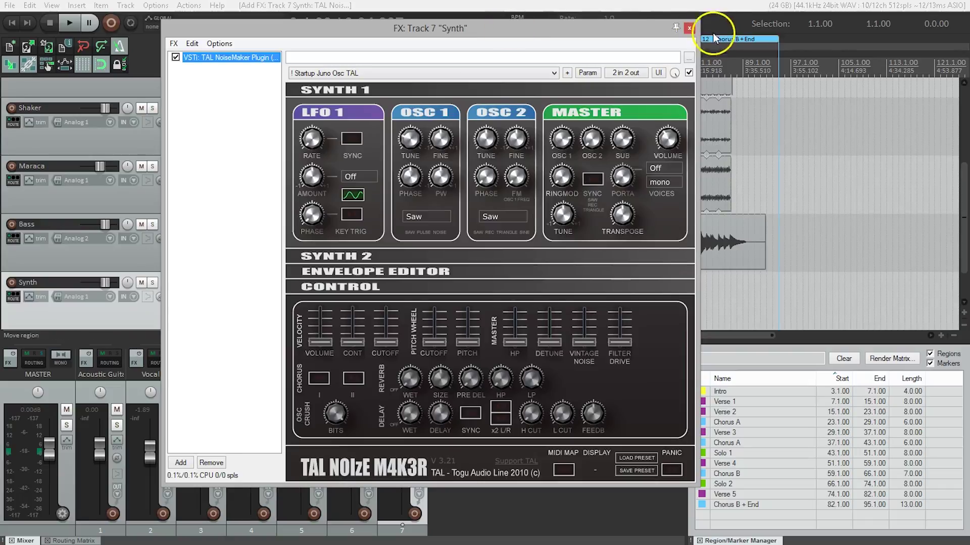
left_click(689, 28)
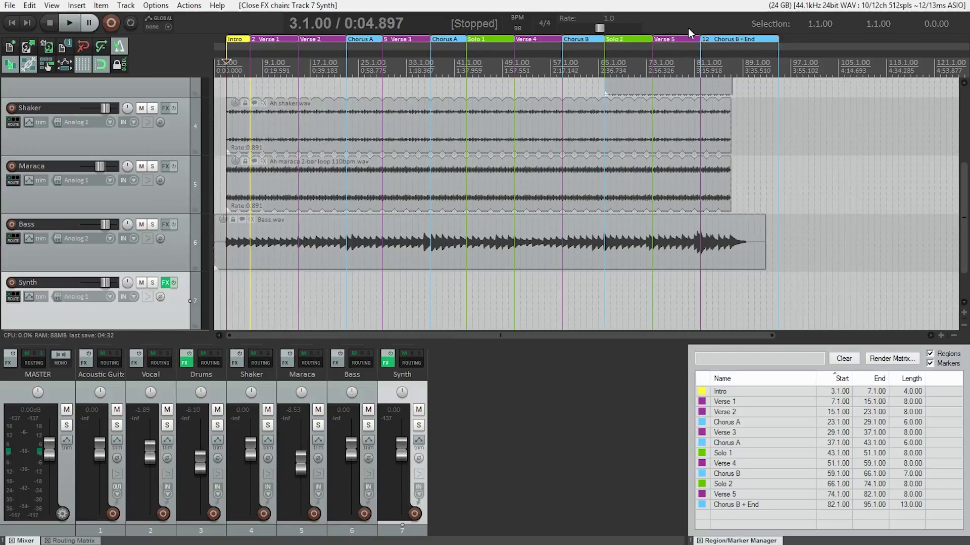
- Open Preferences with Ctrl+P and go to the Plug-ins > VST page
key("ctrl+p")
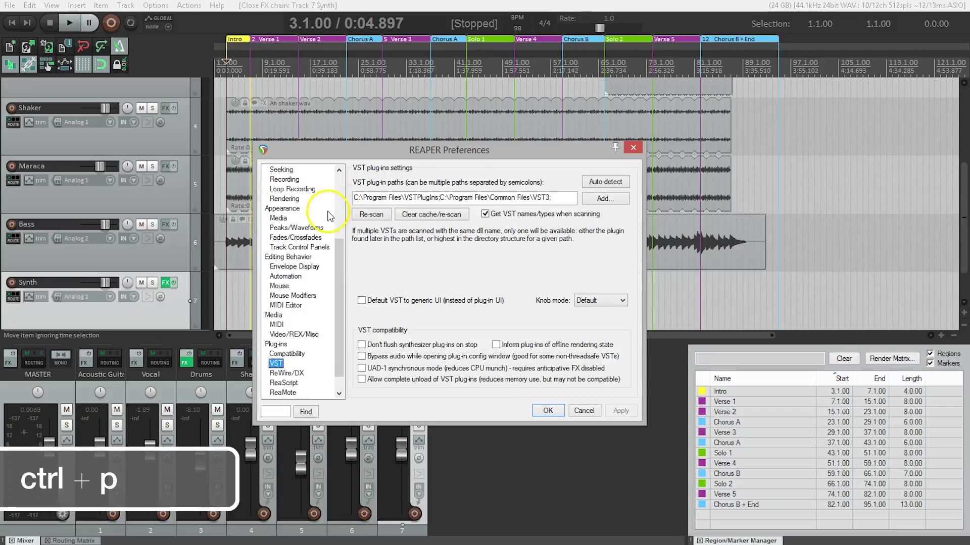
left_click_drag(339, 253, 338, 189)
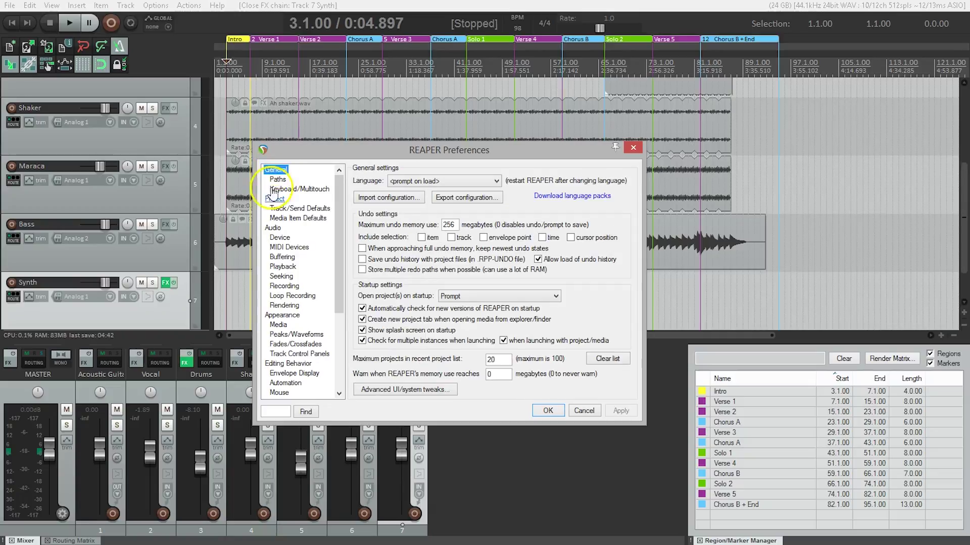
left_click(277, 218)
left_click_drag(337, 195, 342, 308)
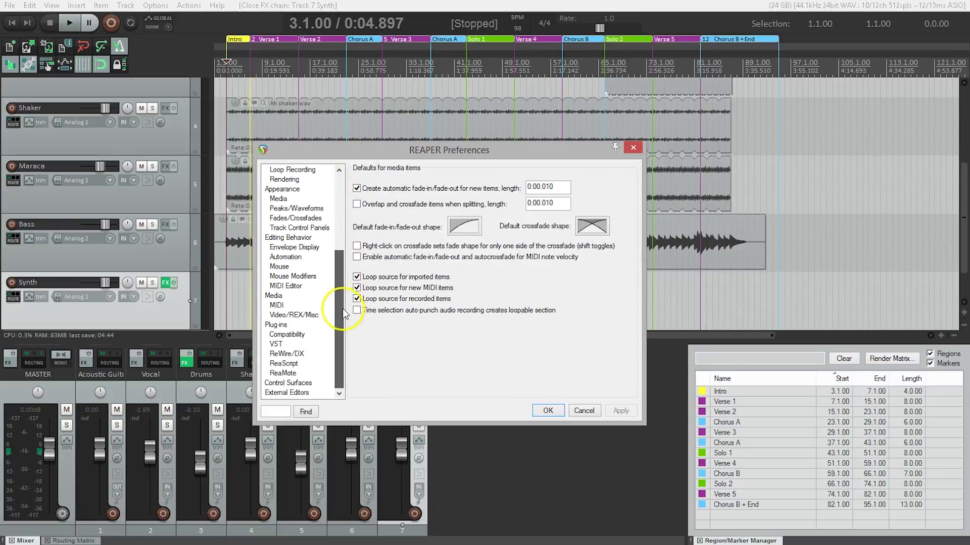
left_click(276, 344)
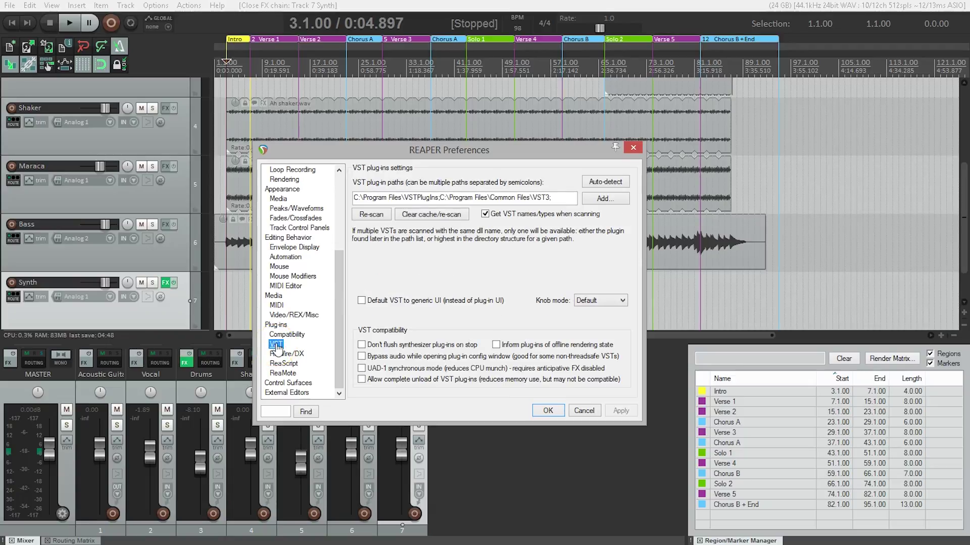
- Inspect the VST plug-in paths field to find C:\Program Files\VSTPlugIns in the list
left_click(361, 199)
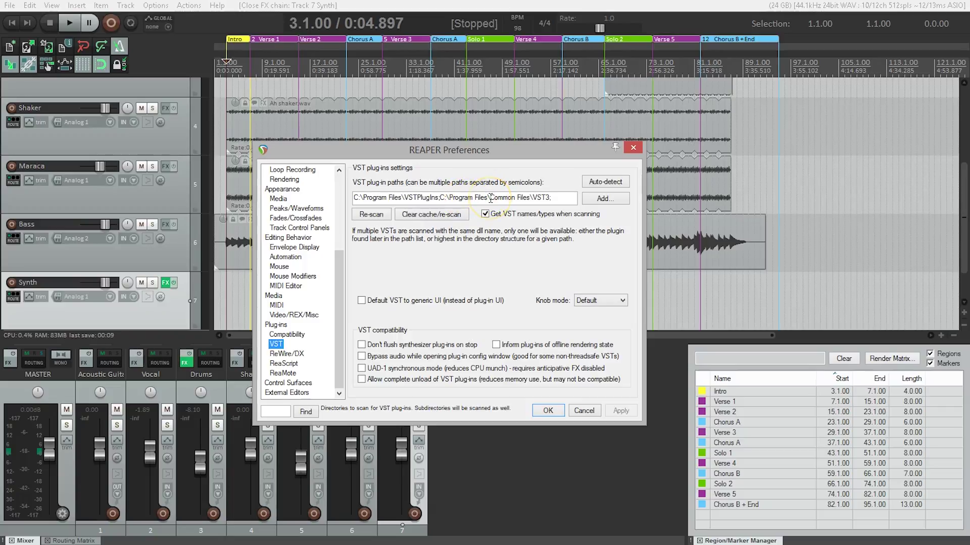
left_click(552, 198)
left_click(428, 193)
- Move the Preferences window up-left and open a File Explorer window beside it
left_click_drag(413, 150, 190, 112)
key("super+e")
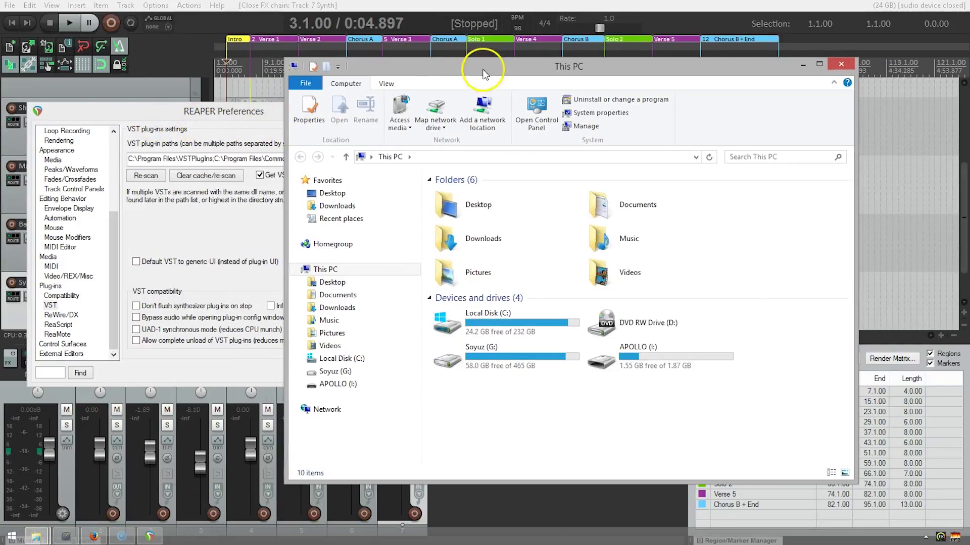
left_click_drag(469, 73, 523, 68)
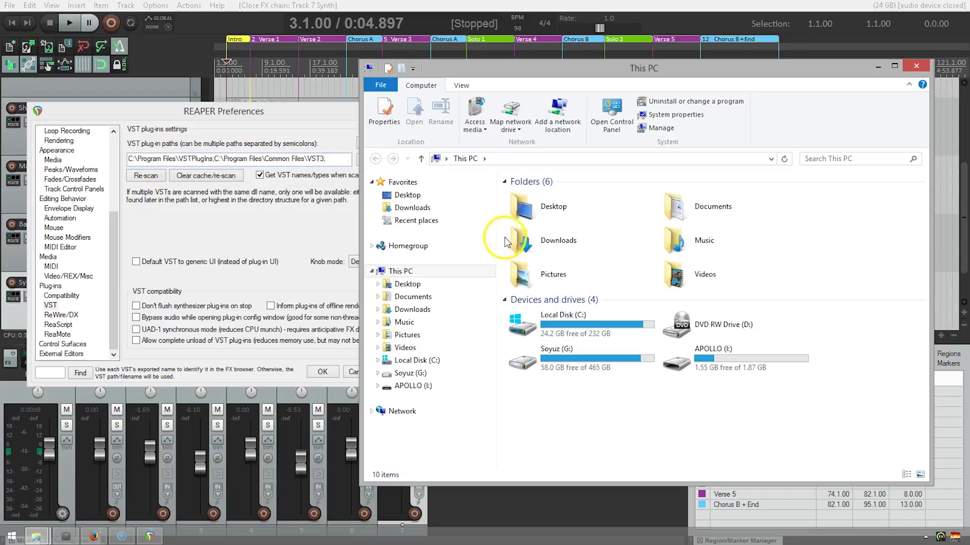
- Confirm TAL-NoiseMaker.dll sits in C:\Program Files\VSTPlugIns, then return to REAPER's Preferences
double_click(568, 309)
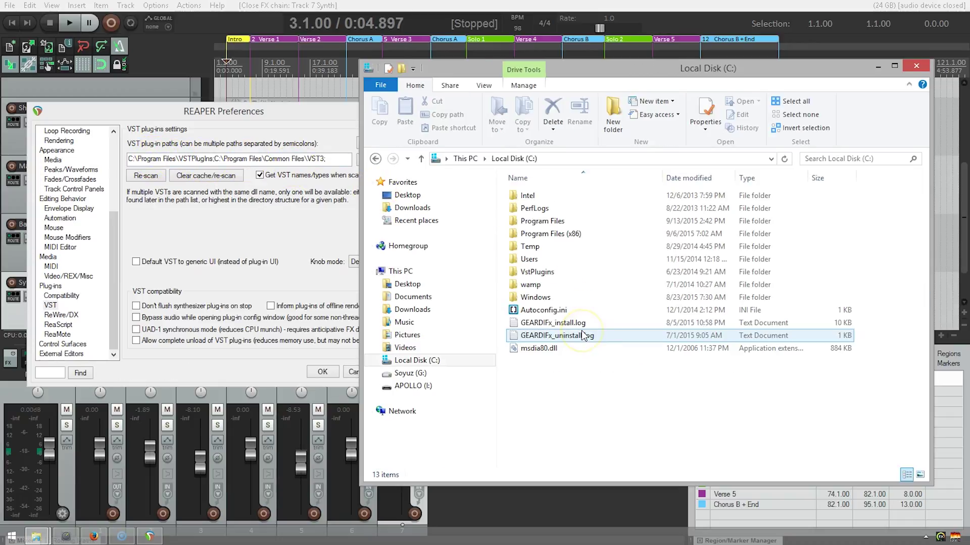
double_click(550, 224)
scroll(552, 227, "down", 9)
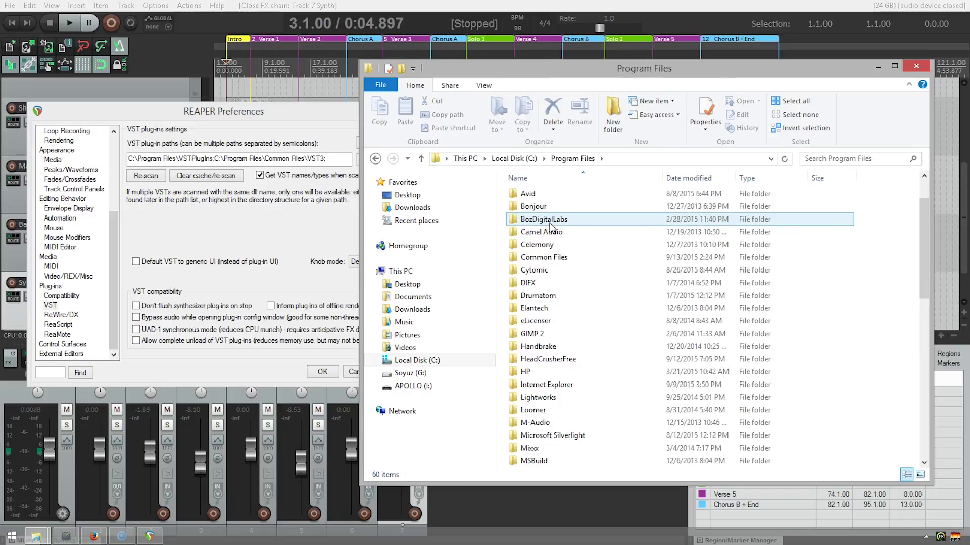
scroll(551, 227, "down", 3)
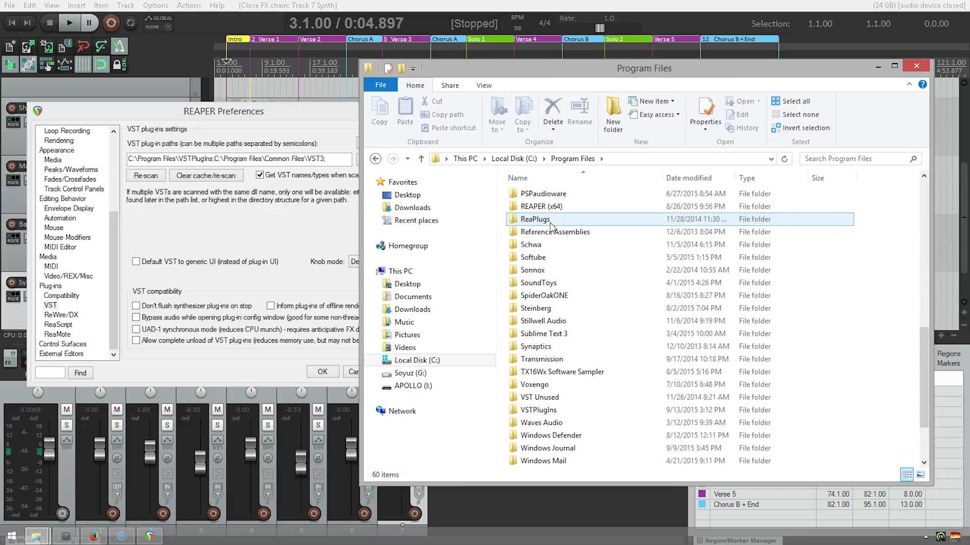
double_click(543, 387)
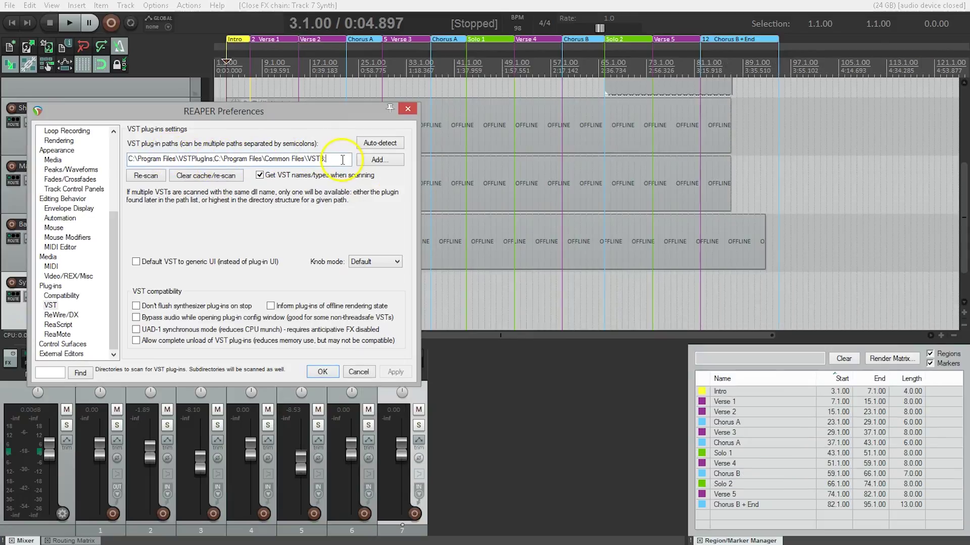
left_click(360, 151)
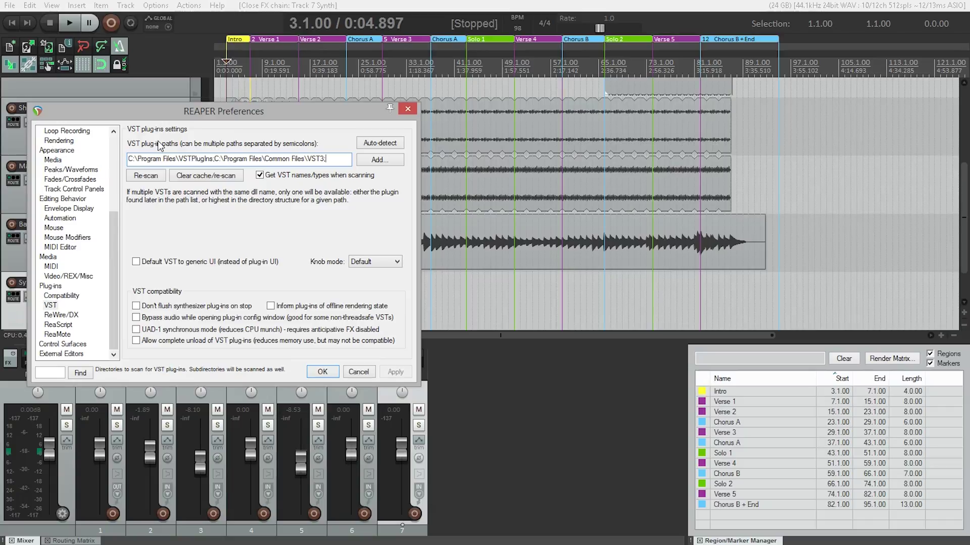
- Close Preferences with OK and place the edit cursor in the Synth track lane
left_click(326, 370)
left_click(419, 308)
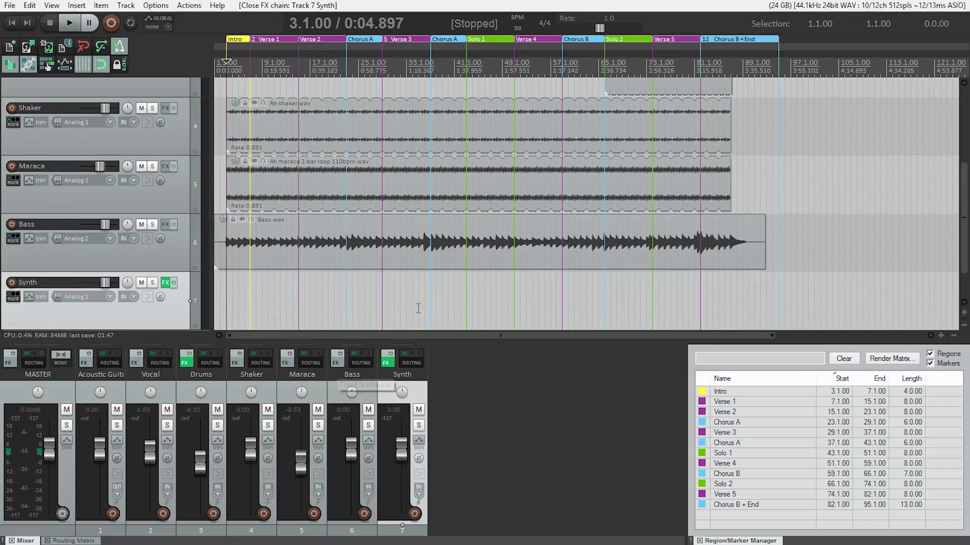